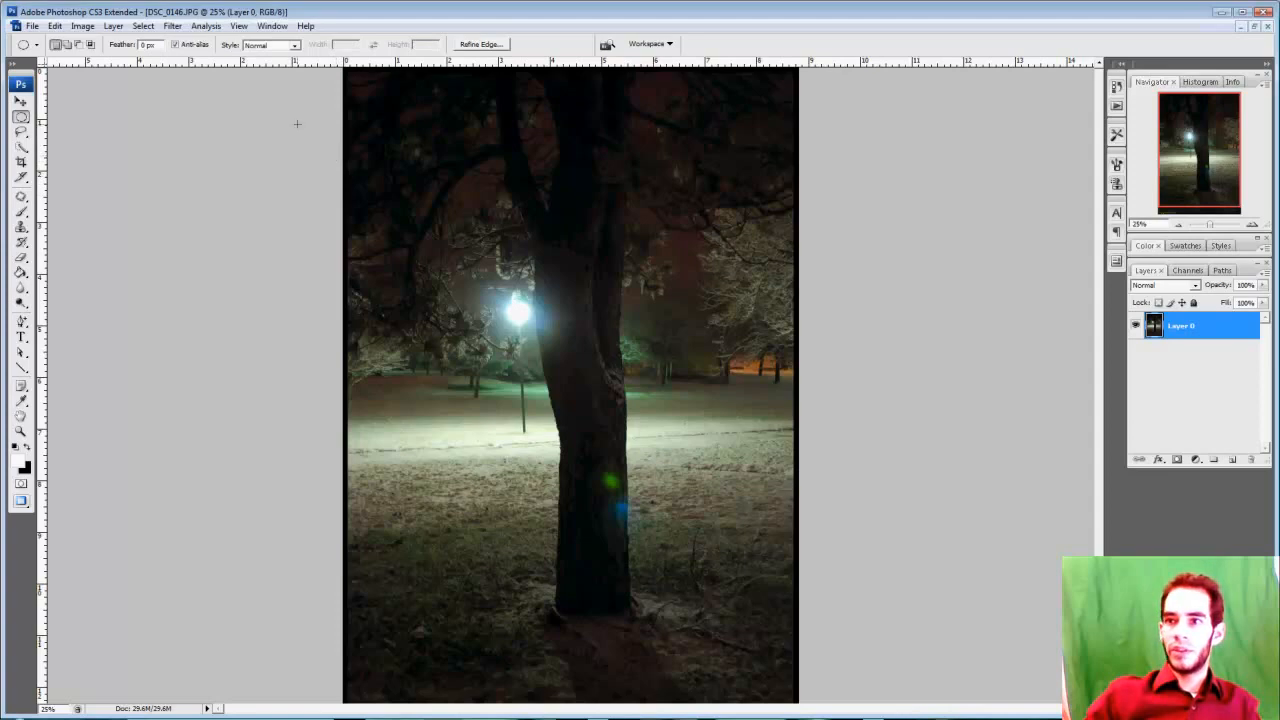
Step: Draw an elliptical selection over the upper-left branches and reposition it, keeping the Elliptical Marquee Tool active
left_click_drag(297, 123, 568, 409)
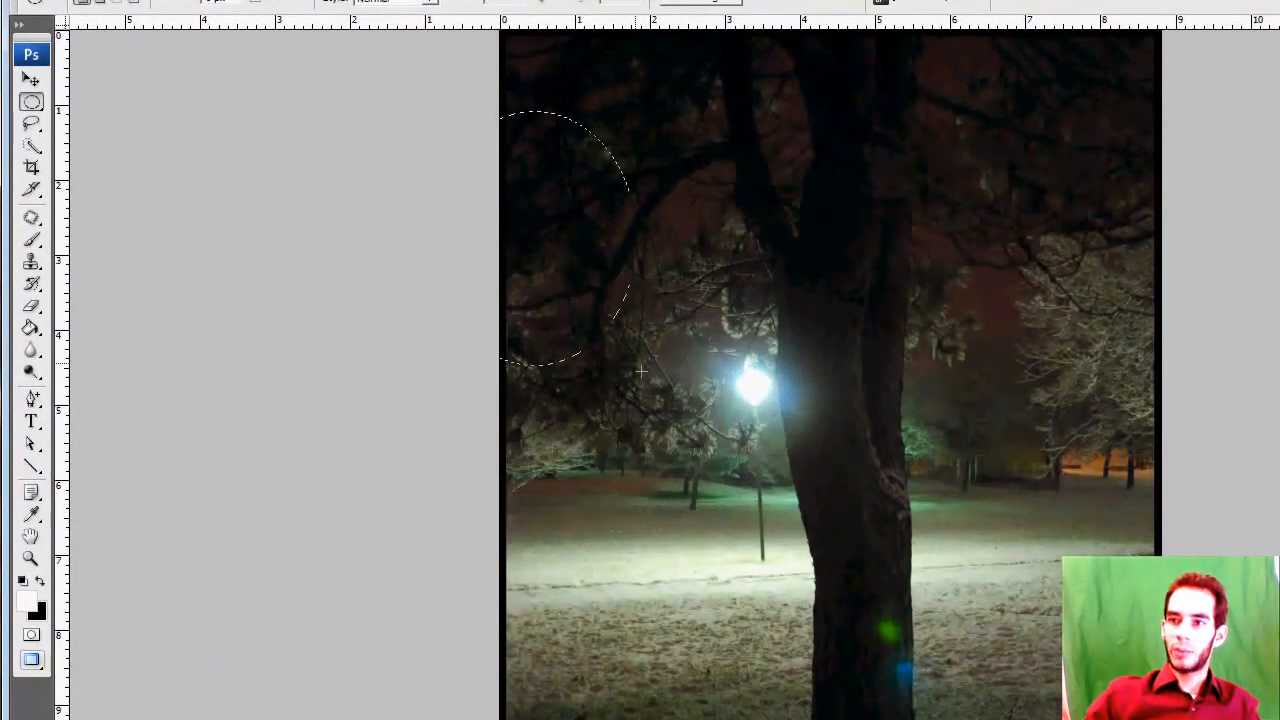
left_click_drag(553, 219, 625, 199)
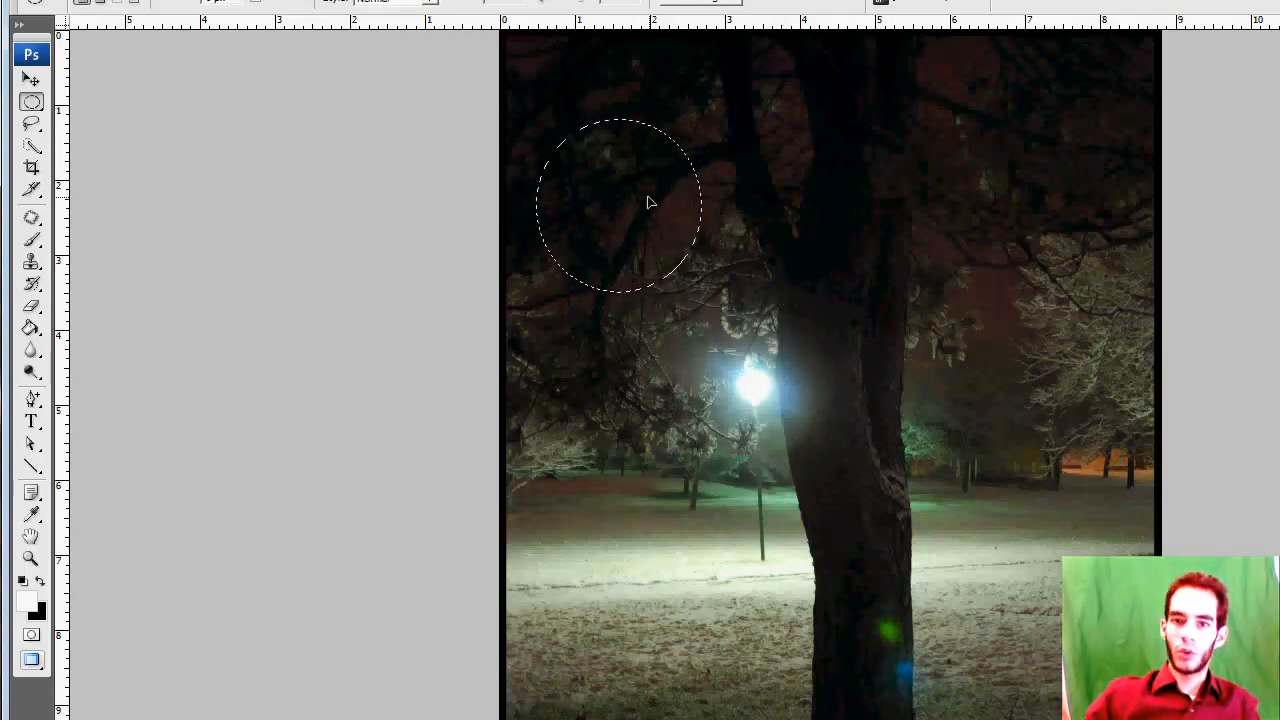
left_click_drag(698, 217, 670, 213)
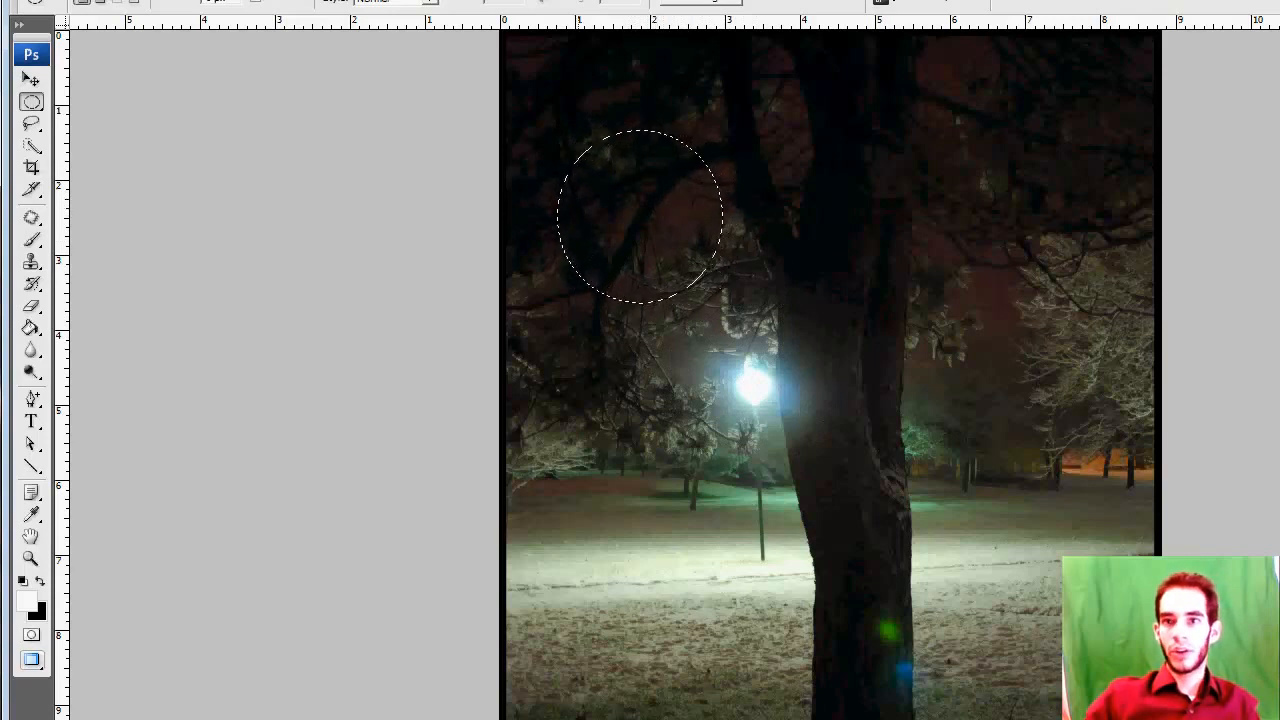
right_click(33, 102)
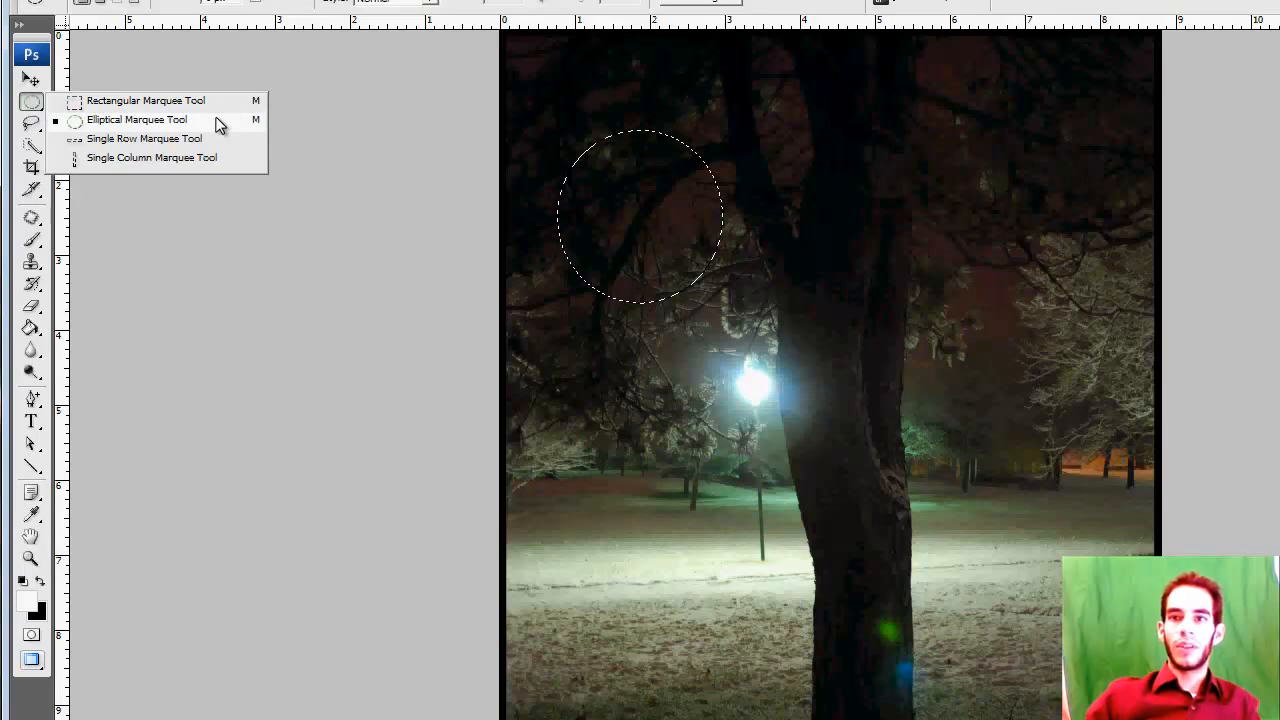
left_click(137, 119)
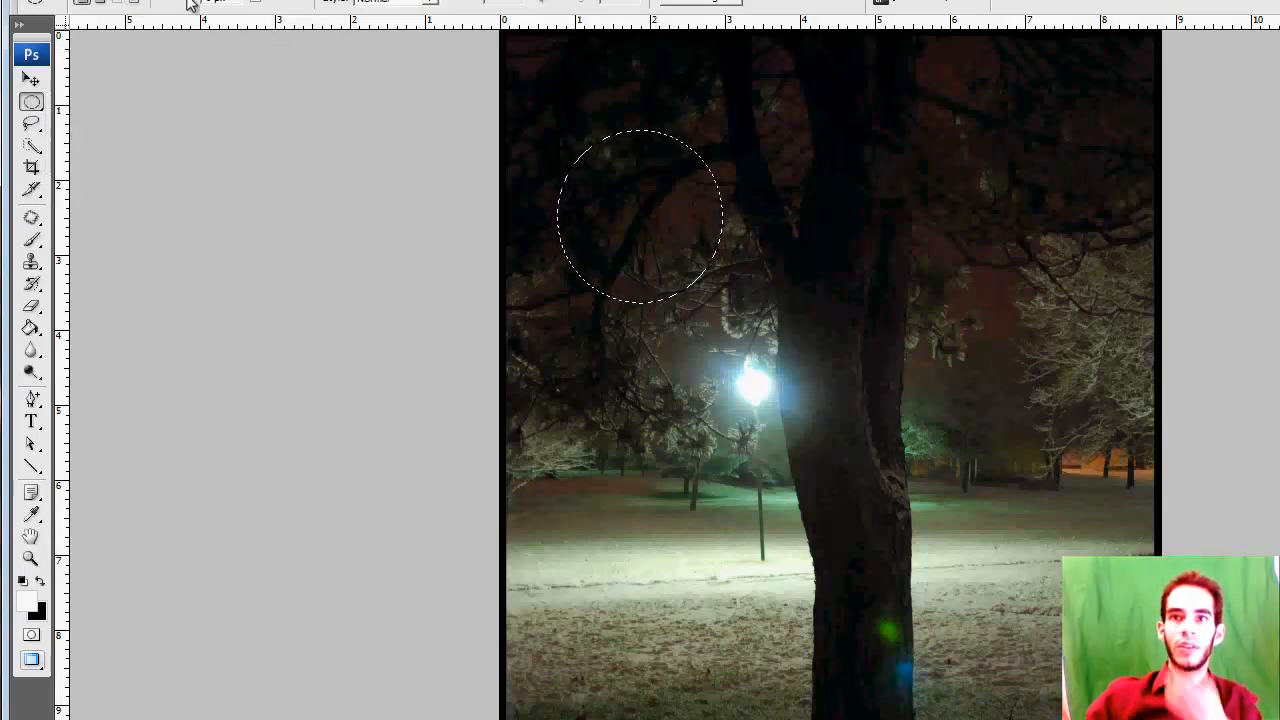
Step: Switch to the Rectangular Marquee Tool and clear the elliptical selection, dismissing the warning
right_click(33, 103)
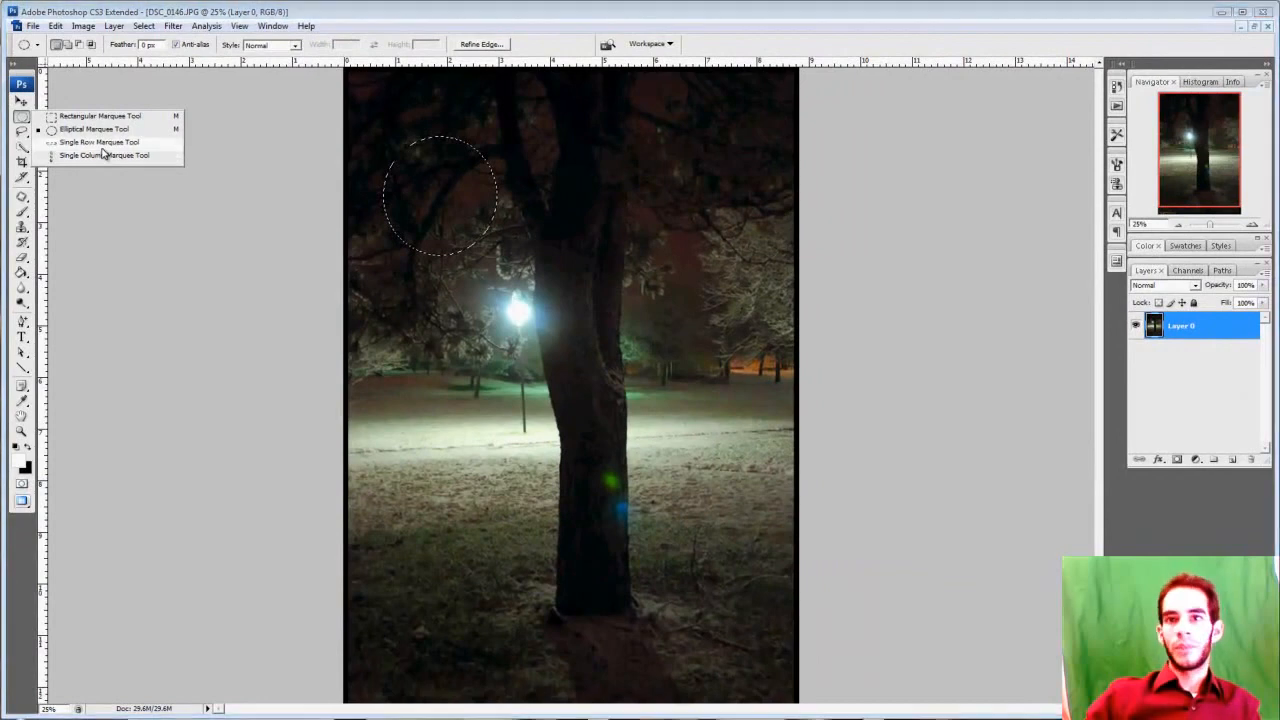
left_click(118, 117)
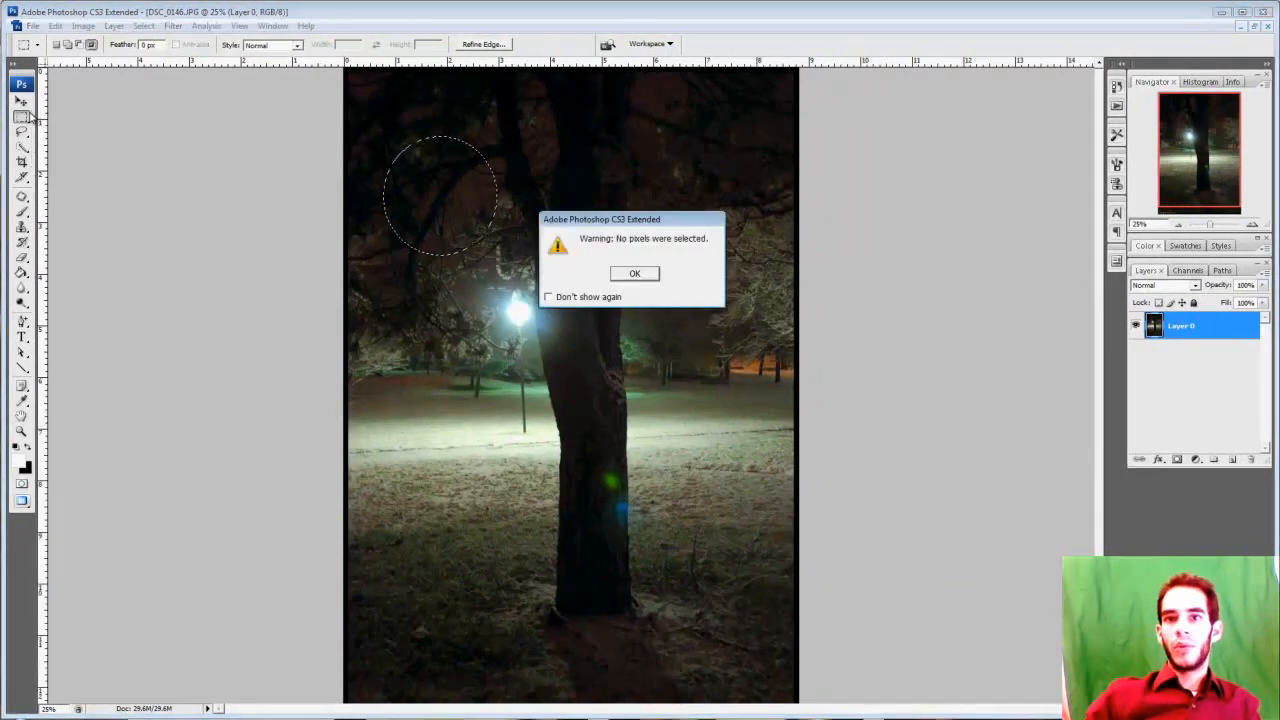
left_click(652, 276)
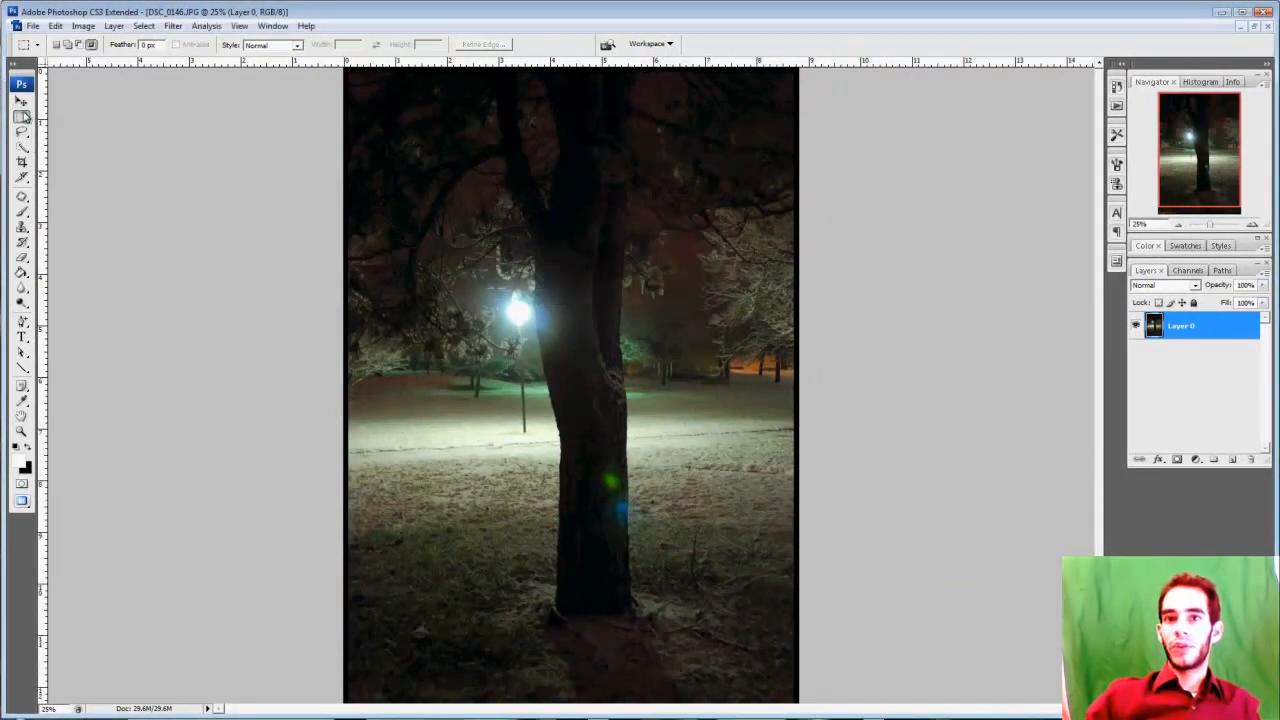
left_click(24, 114)
left_click(42, 119)
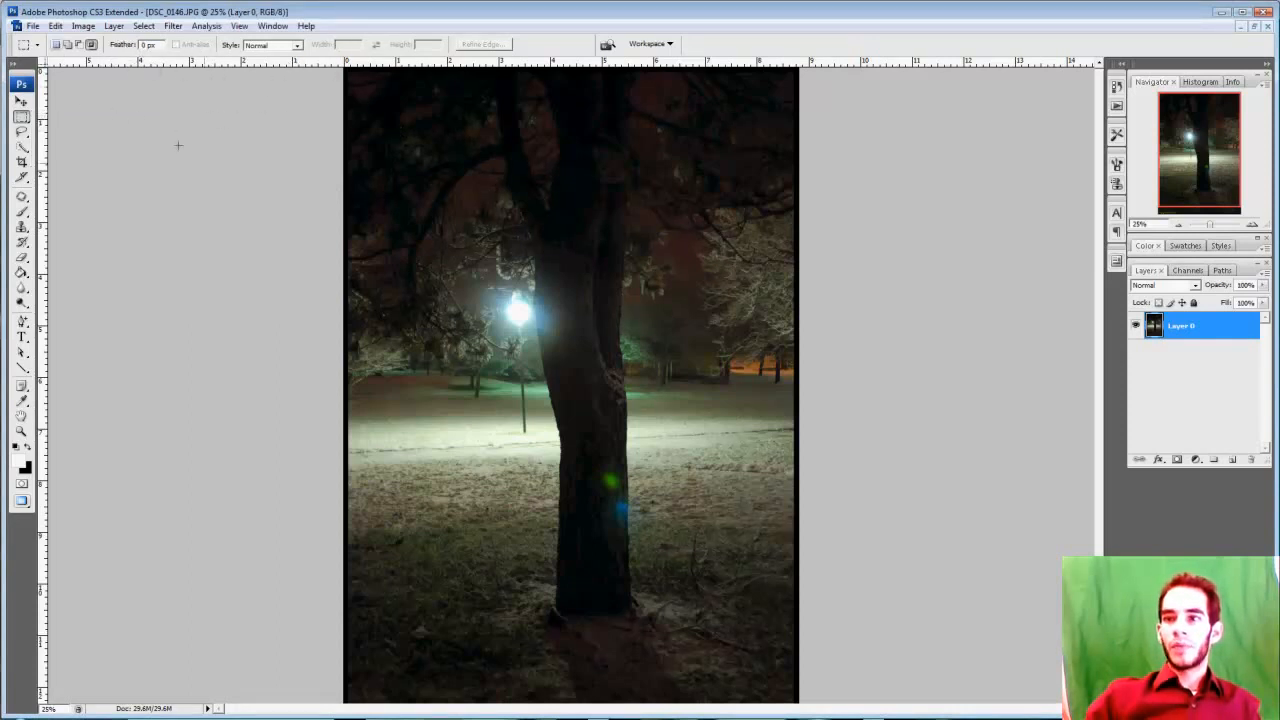
Step: Try intersecting a rectangle over the upper trunk with a separate one over the lower trunk
left_click_drag(593, 362, 707, 272)
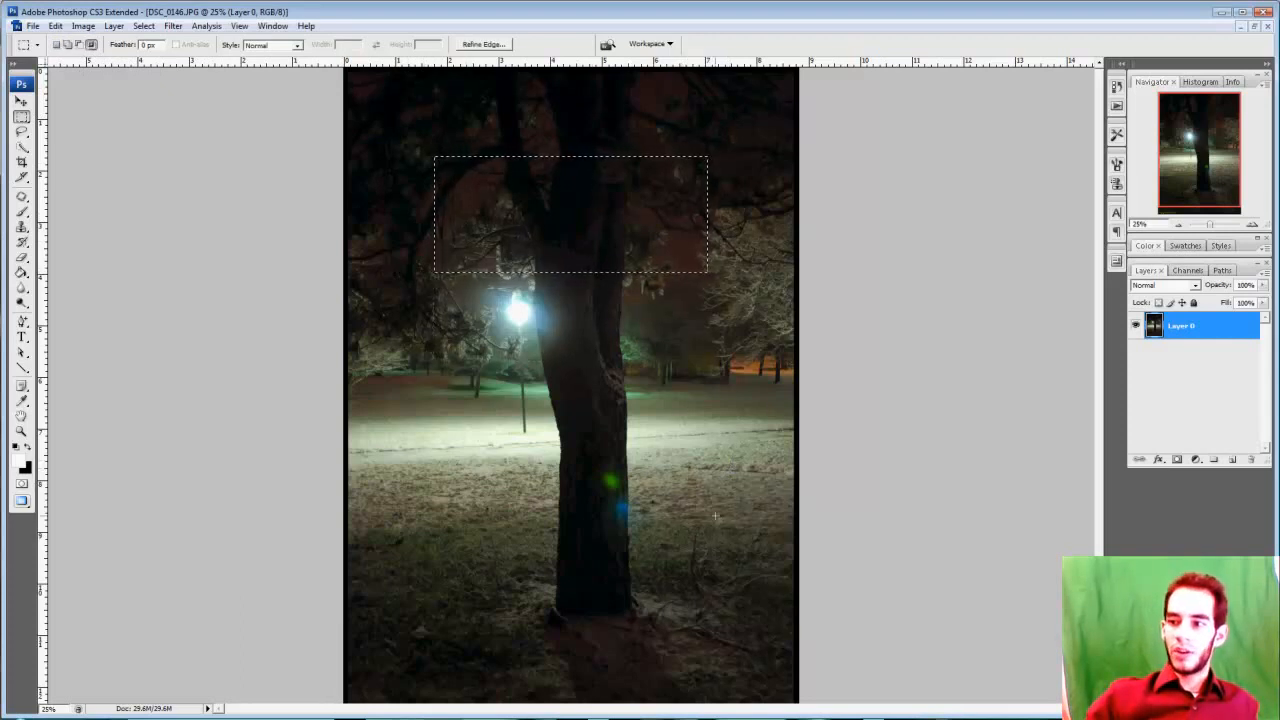
left_click_drag(478, 477, 748, 603)
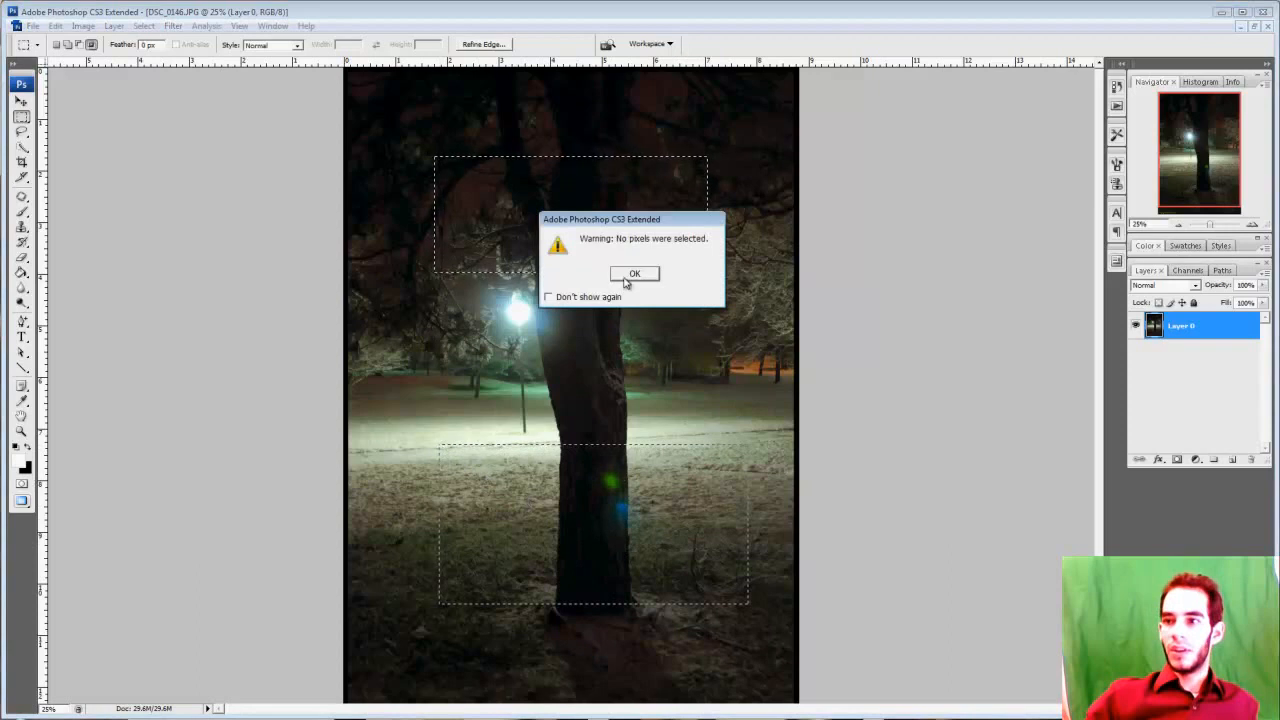
left_click(628, 276)
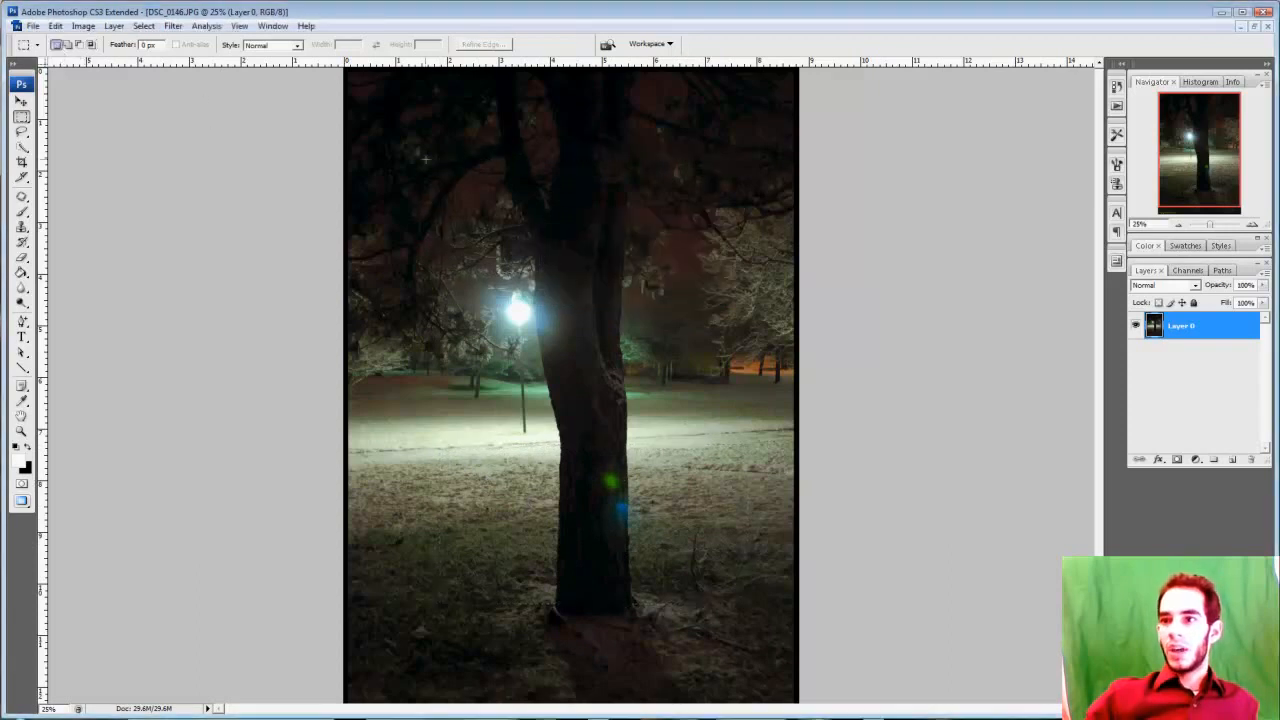
Step: Draw several rectangular selections across the photo in new-selection mode, each replacing the previous one, and deselect
left_click_drag(425, 158, 655, 332)
mouse_move(736, 589)
left_mouse_down()
mouse_move(557, 508)
mouse_move(430, 425)
left_mouse_up()
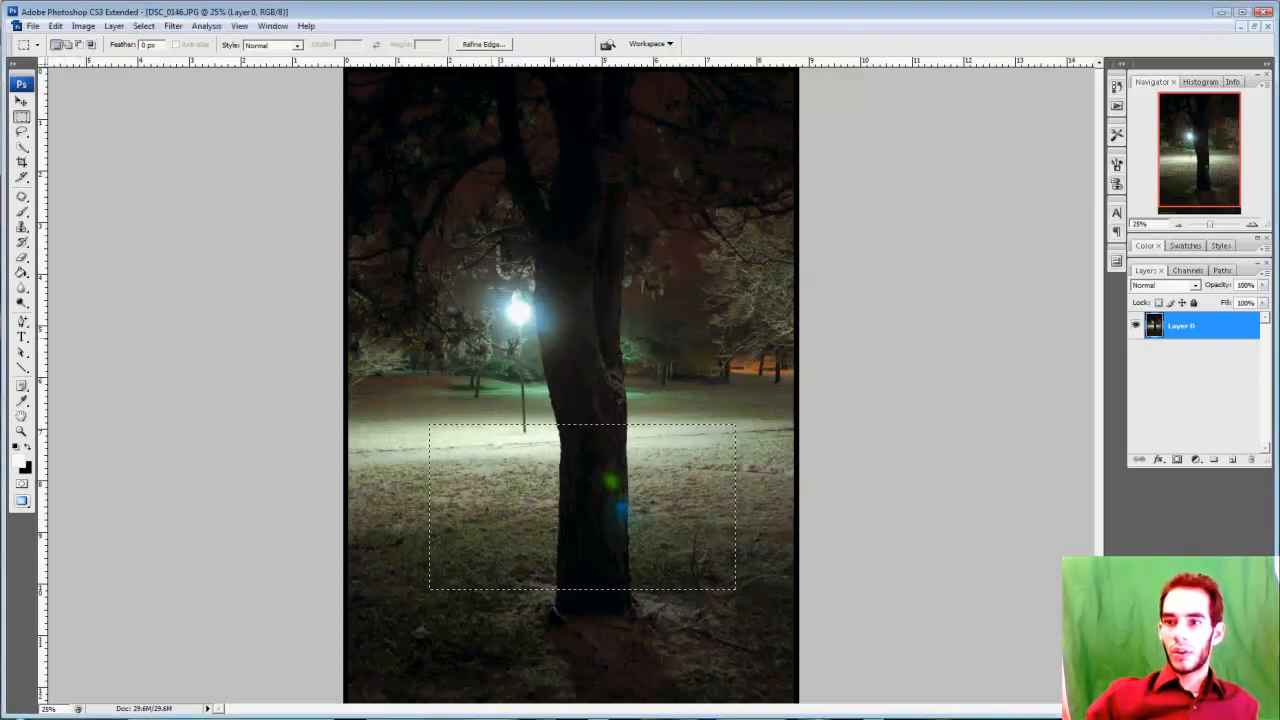
left_click_drag(426, 172, 470, 218)
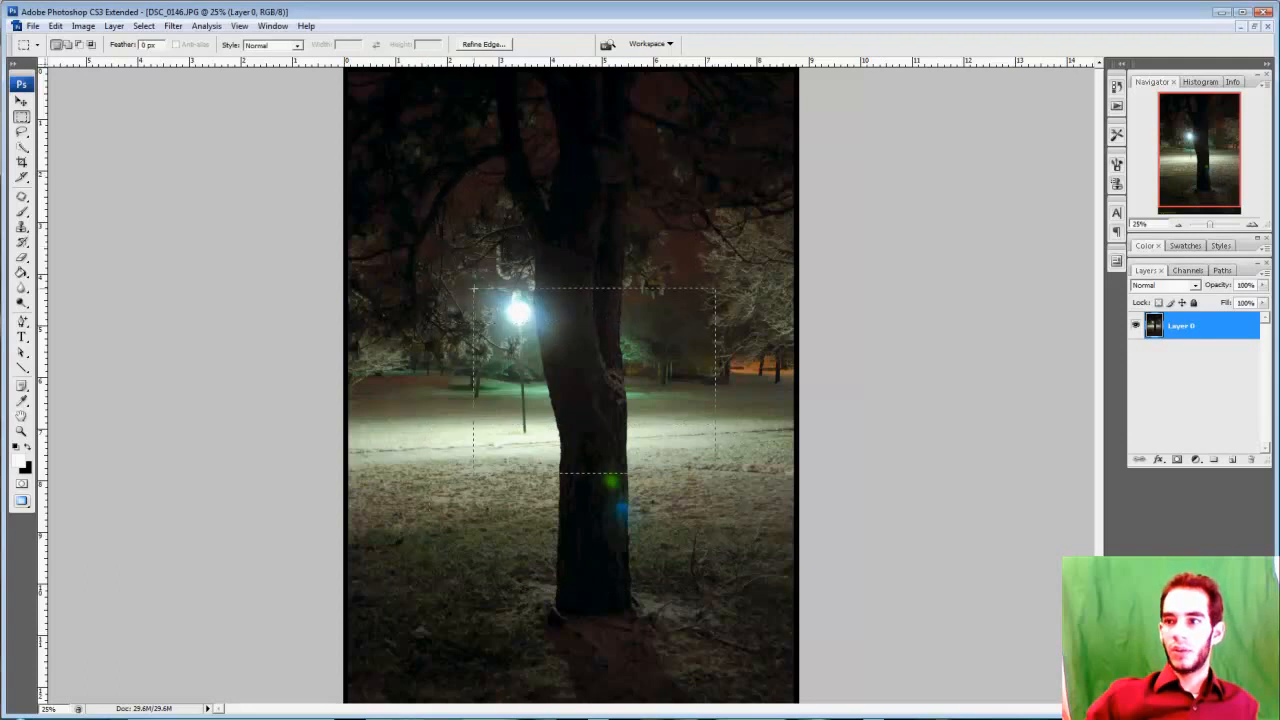
left_click_drag(670, 542, 585, 430)
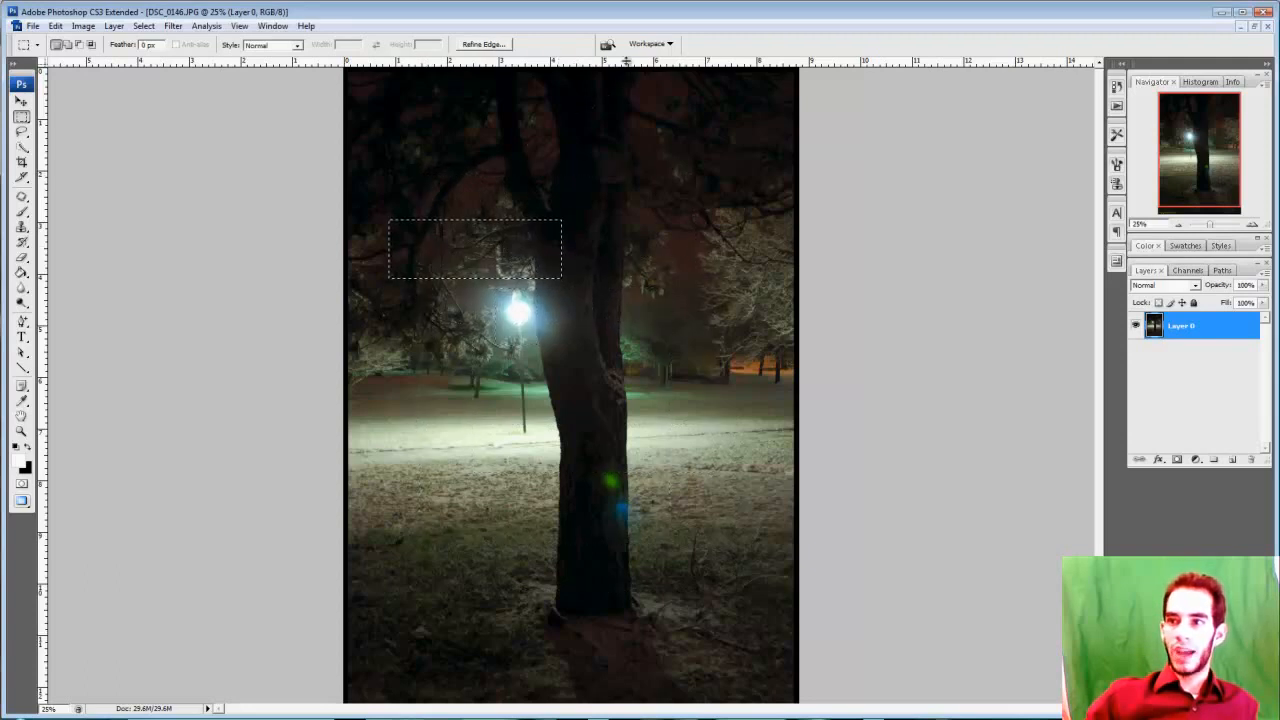
left_click_drag(505, 111, 737, 133)
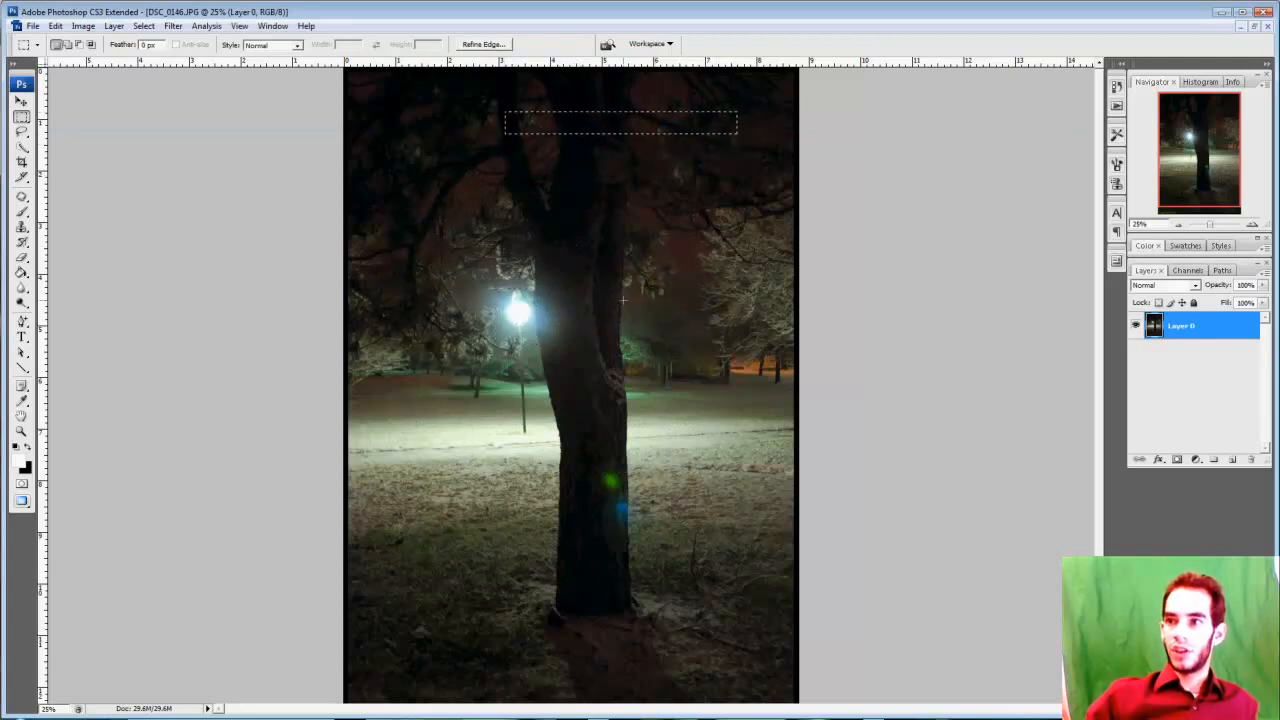
left_click(452, 526)
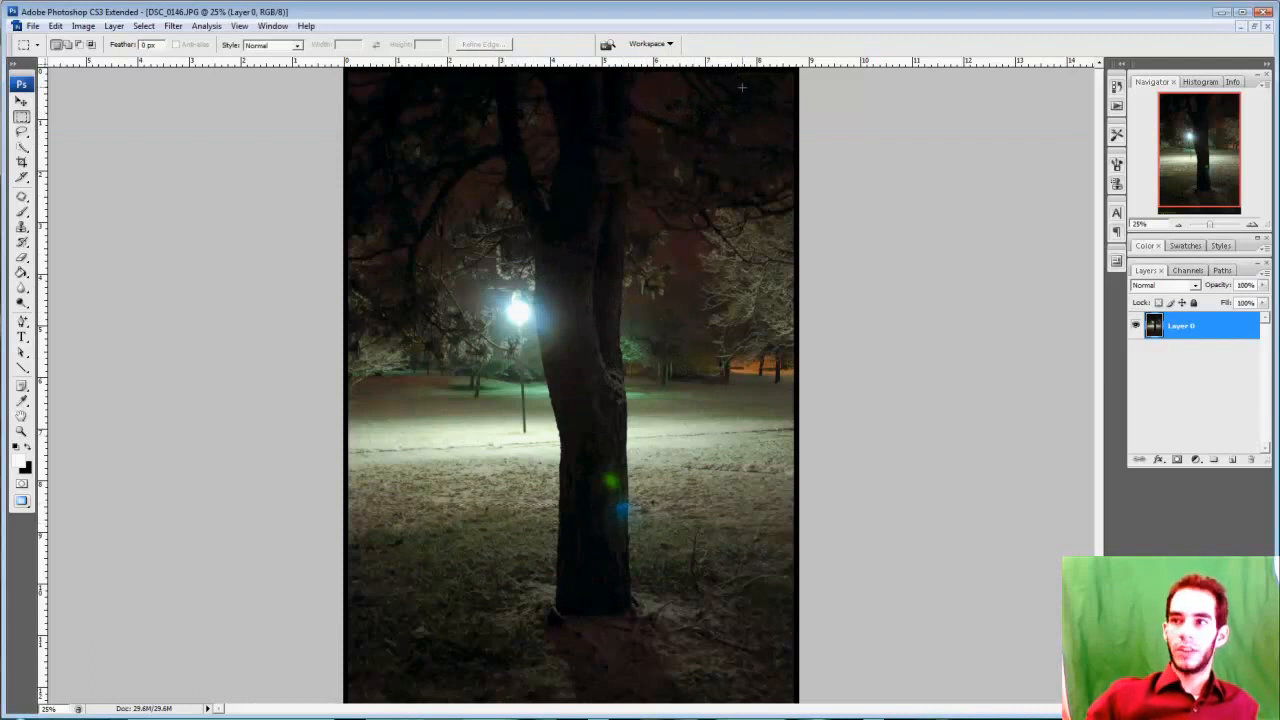
Step: Select a wide rectangle over the upper branches, add four smaller ones around the lamp, trunk and right-hand tree, and deselect everything
left_click_drag(598, 138, 480, 182)
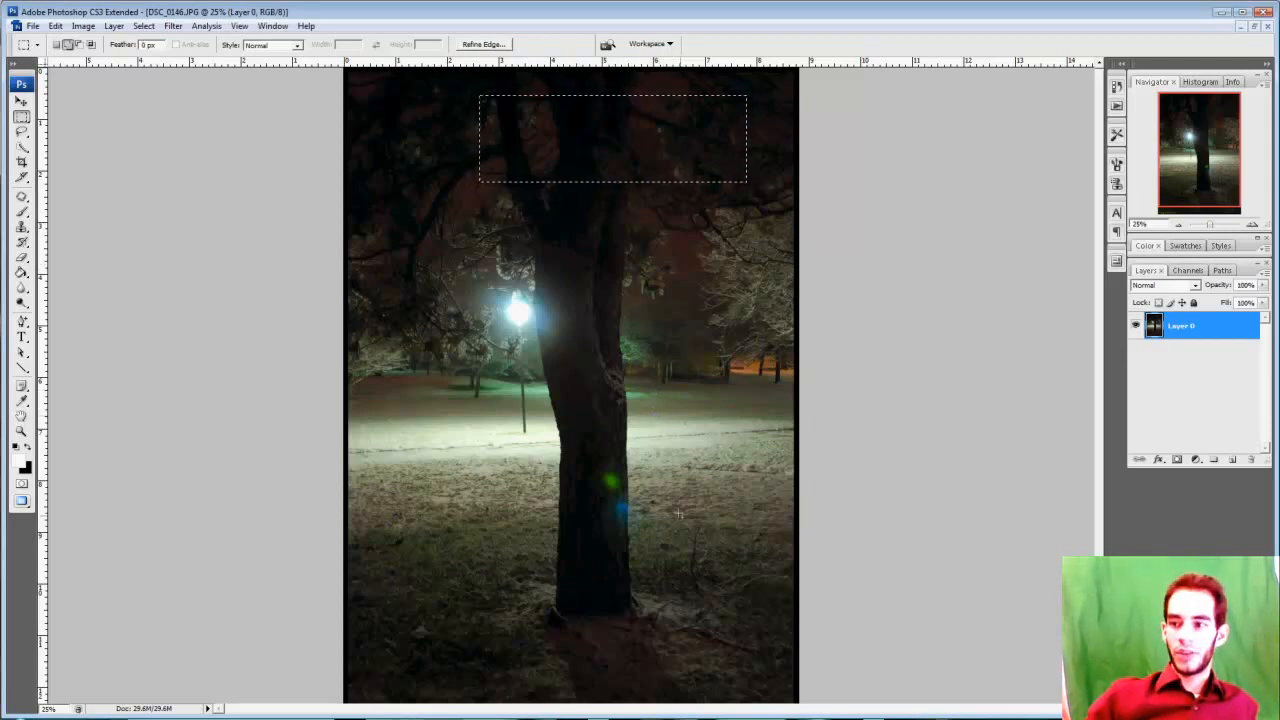
left_click_drag(604, 476, 717, 542)
left_click_drag(471, 327, 573, 379)
left_click_drag(391, 277, 443, 310)
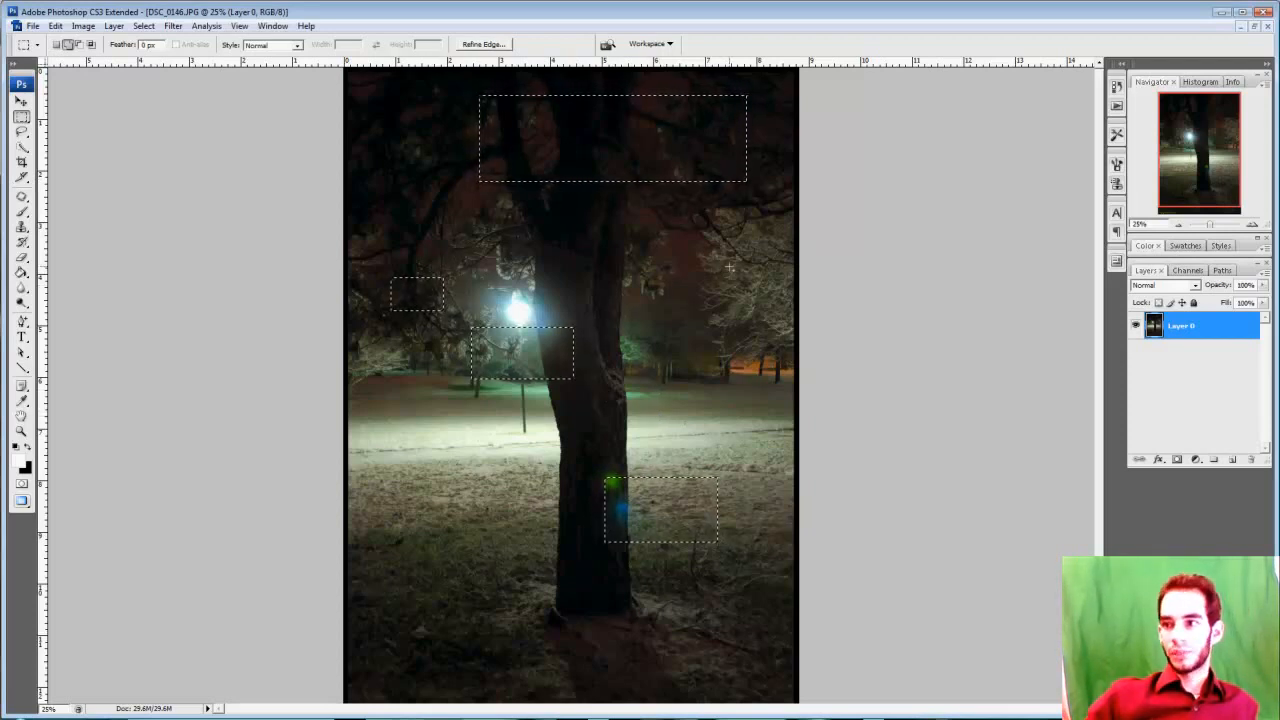
left_click_drag(719, 266, 729, 325)
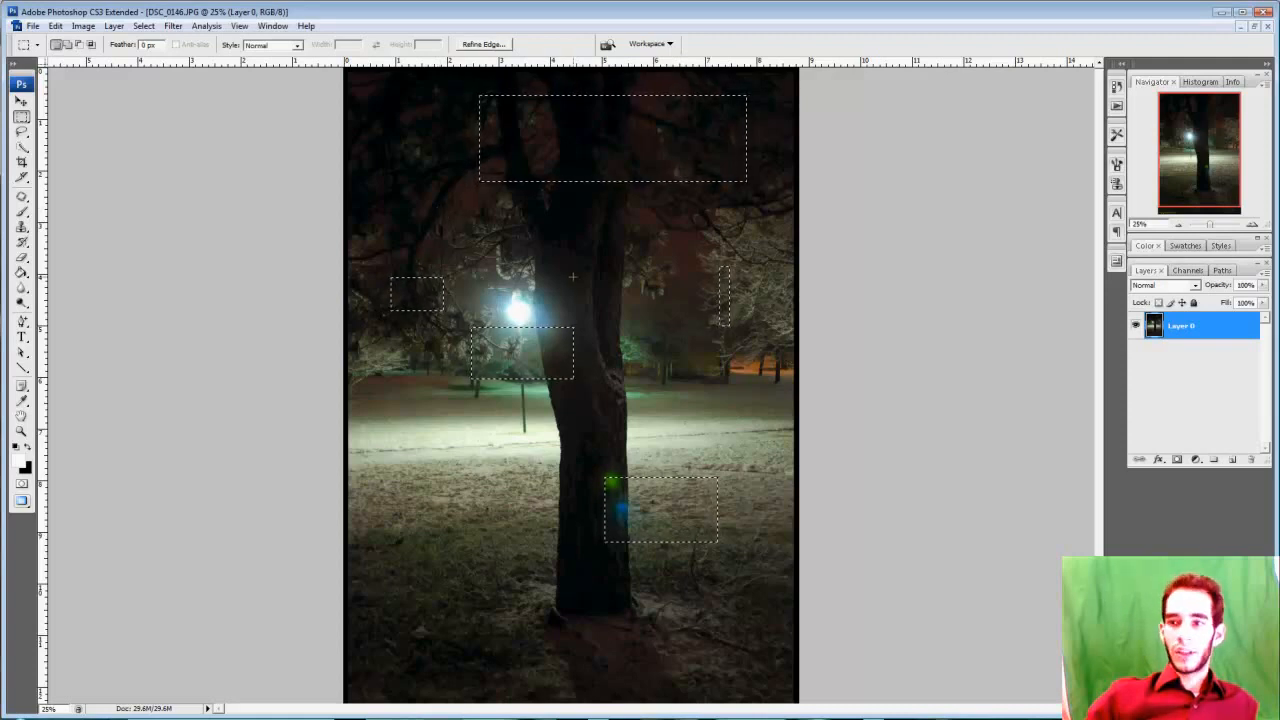
key("ctrl+d")
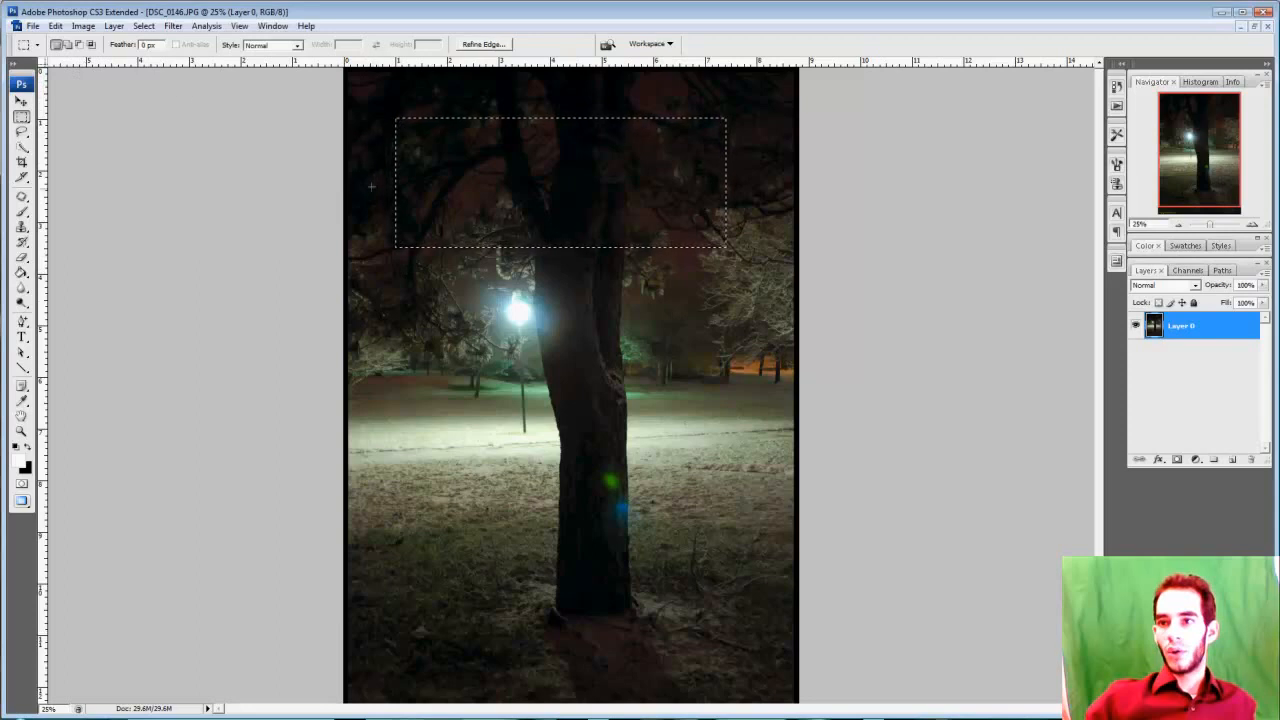
Step: Add several rectangles across the treeline, snow and lower trunk to the large upper selection using Add to selection
left_click(69, 46)
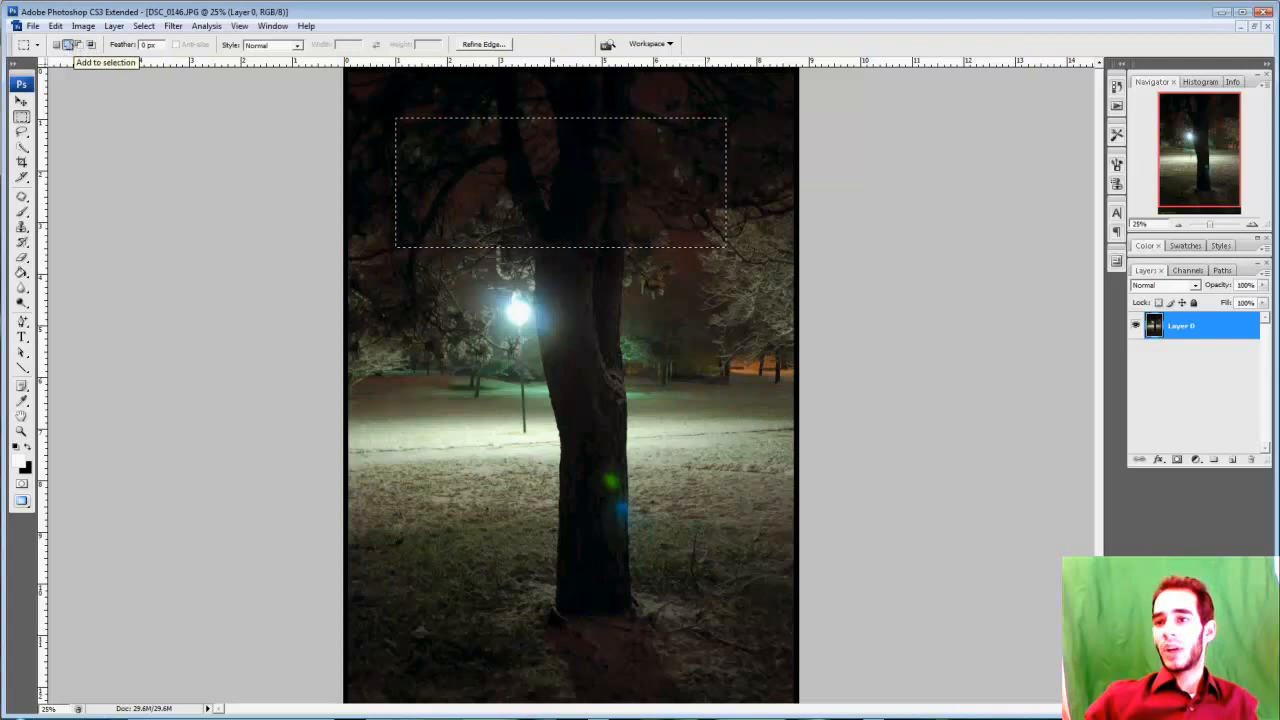
left_click_drag(705, 324, 470, 378)
left_click_drag(446, 319, 352, 393)
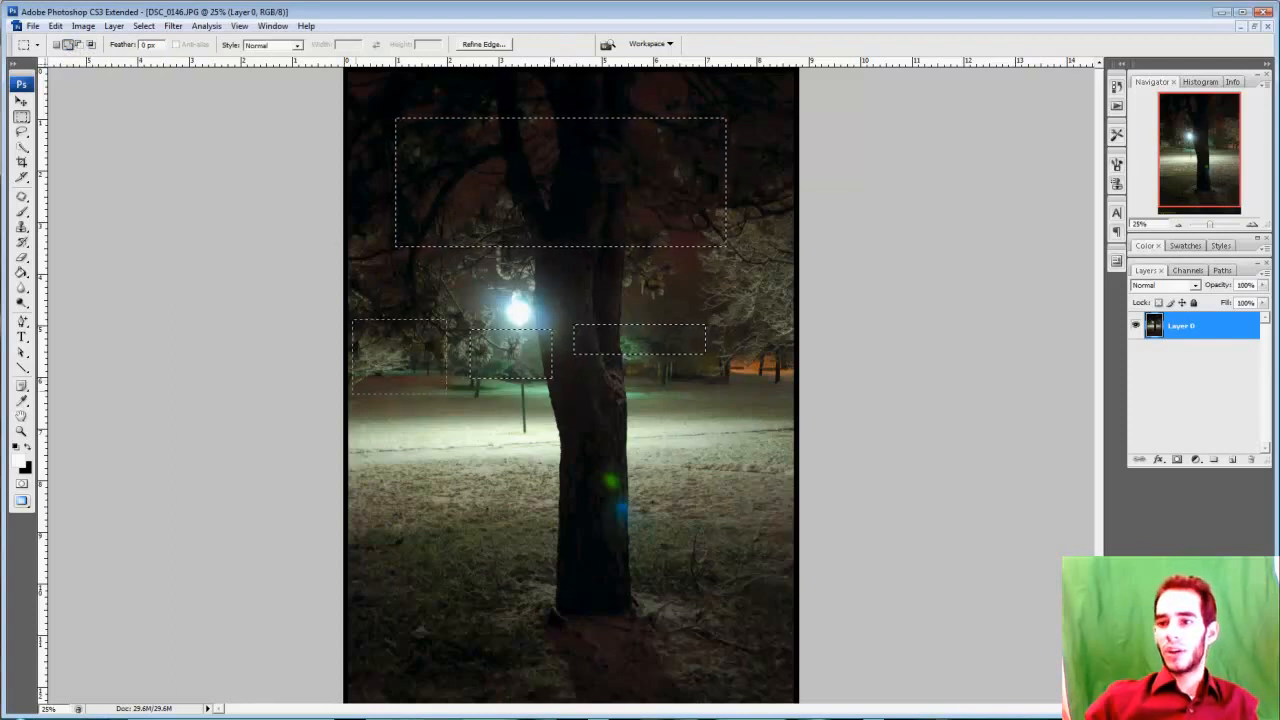
left_click_drag(697, 444, 518, 462)
left_click_drag(563, 525, 466, 529)
left_click_drag(448, 470, 412, 393)
left_click_drag(711, 390, 529, 427)
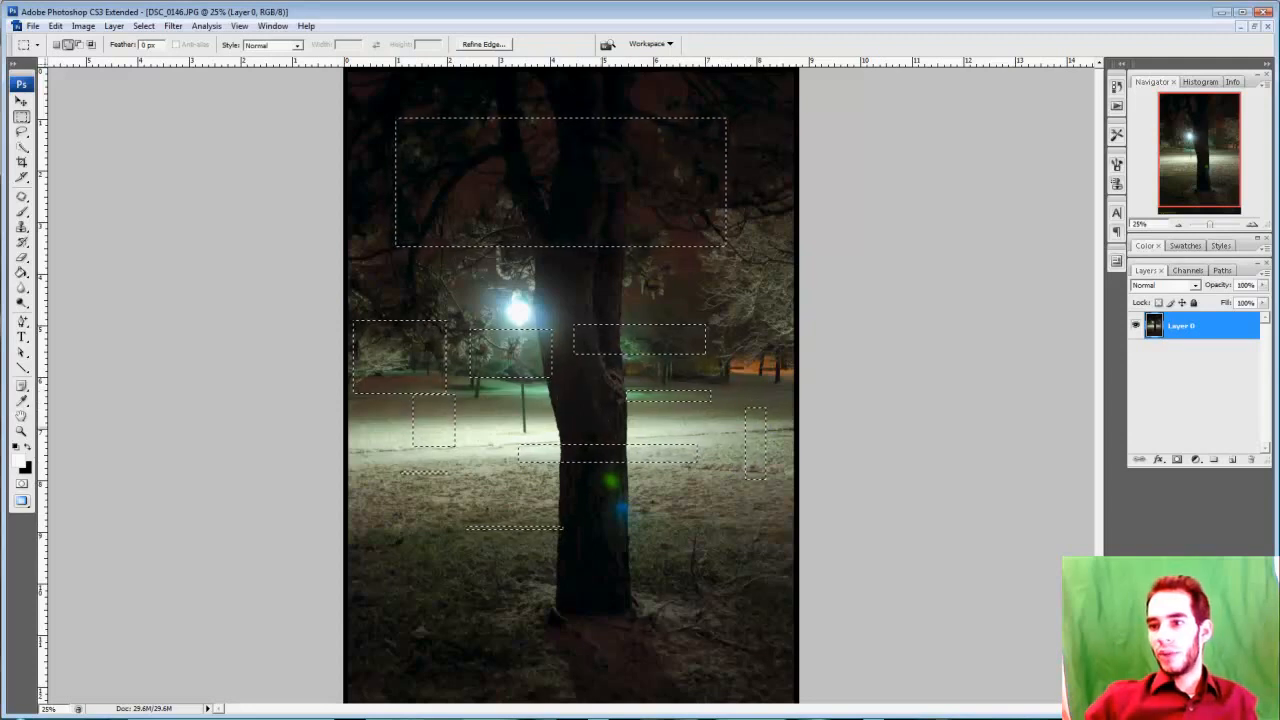
Step: Subtract small rectangles from the edges, upper-right corner and interior of the large upper selection
left_click(79, 45)
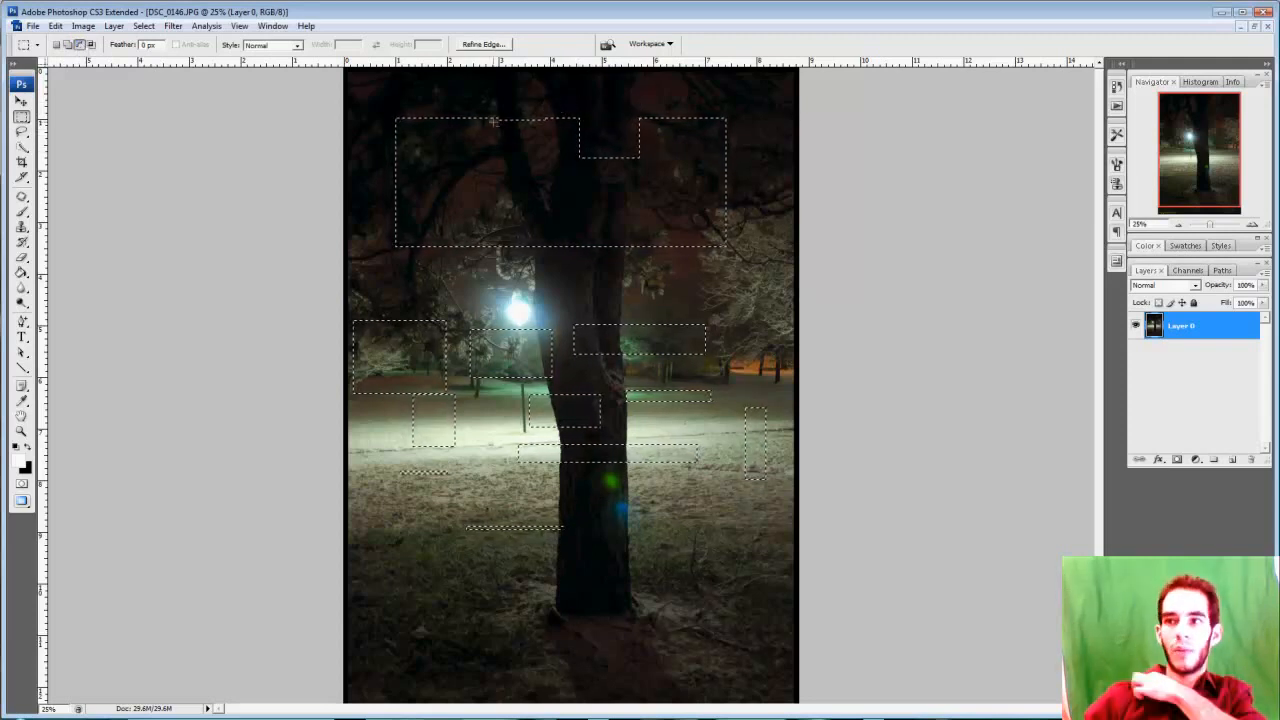
left_click_drag(483, 114, 418, 169)
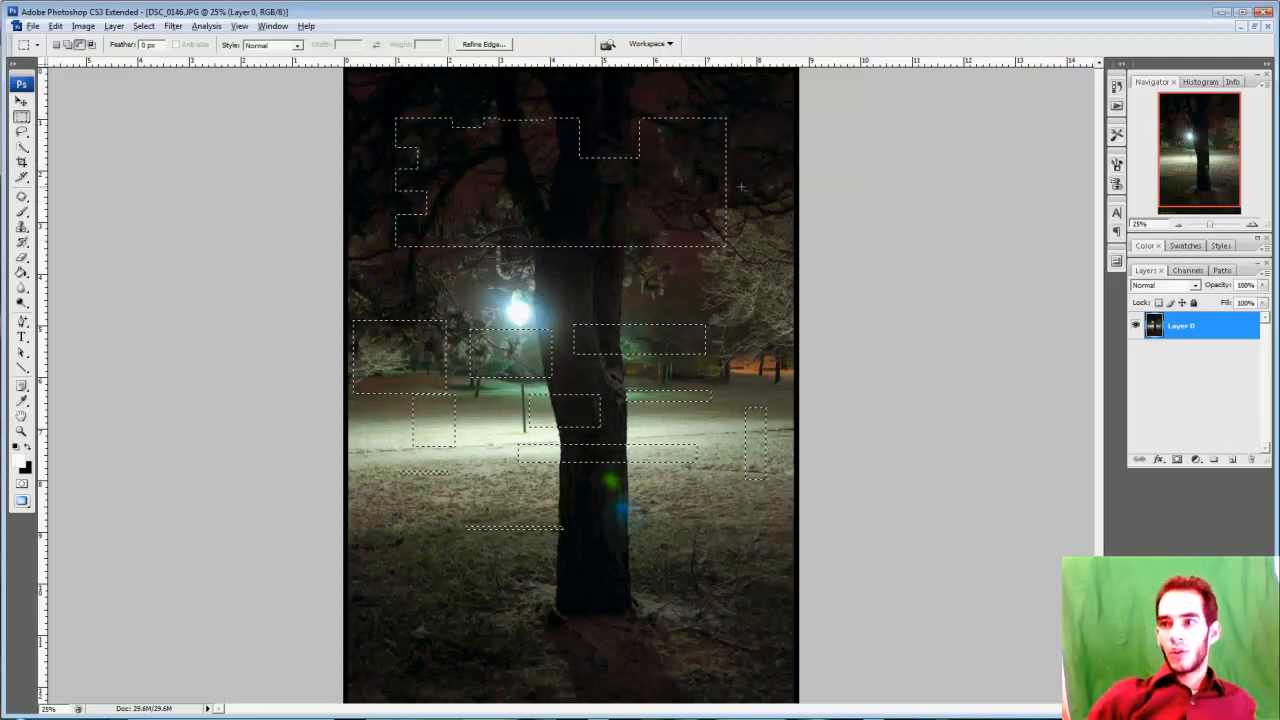
left_click_drag(738, 192, 695, 216)
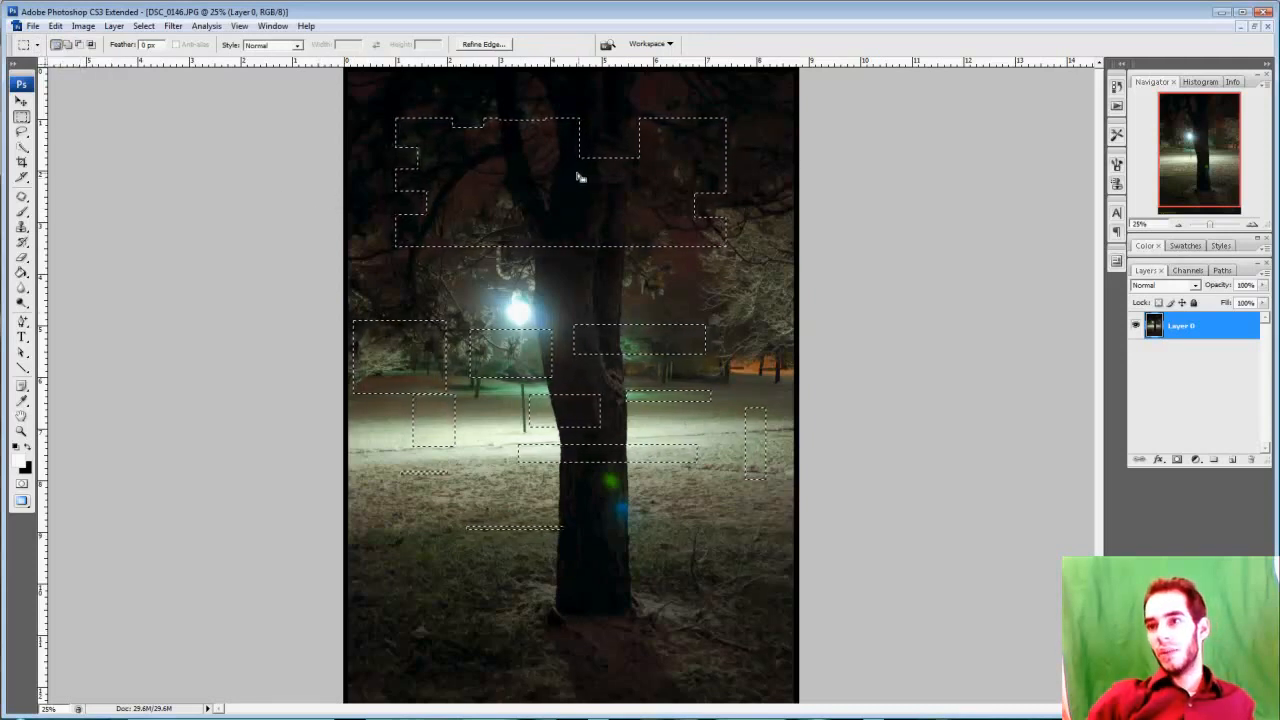
left_click_drag(726, 108, 736, 120)
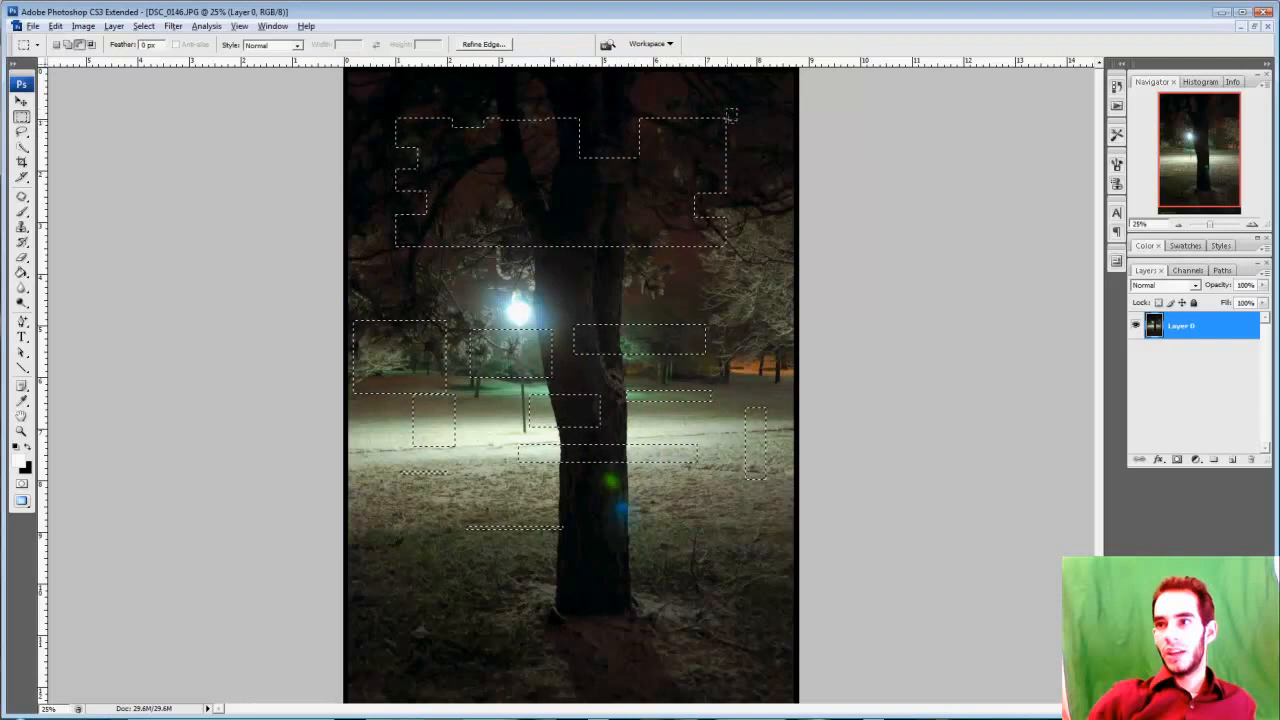
key("ctrl+z")
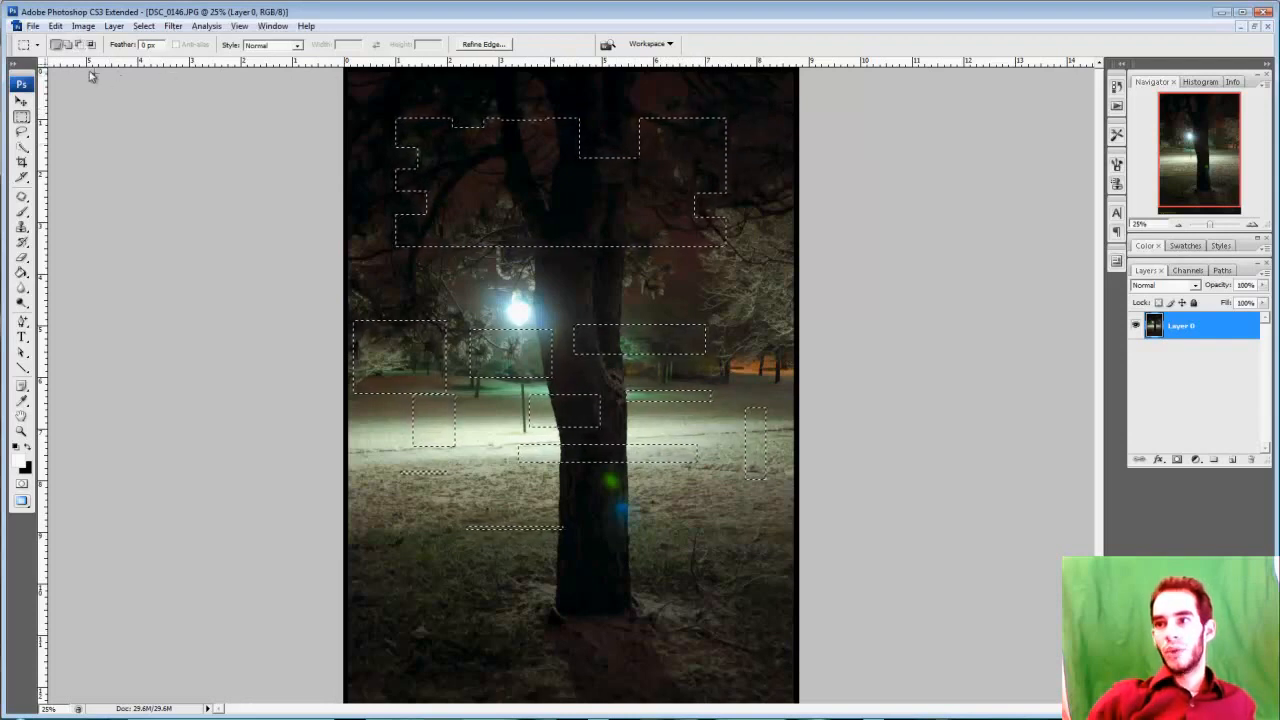
key("alt")
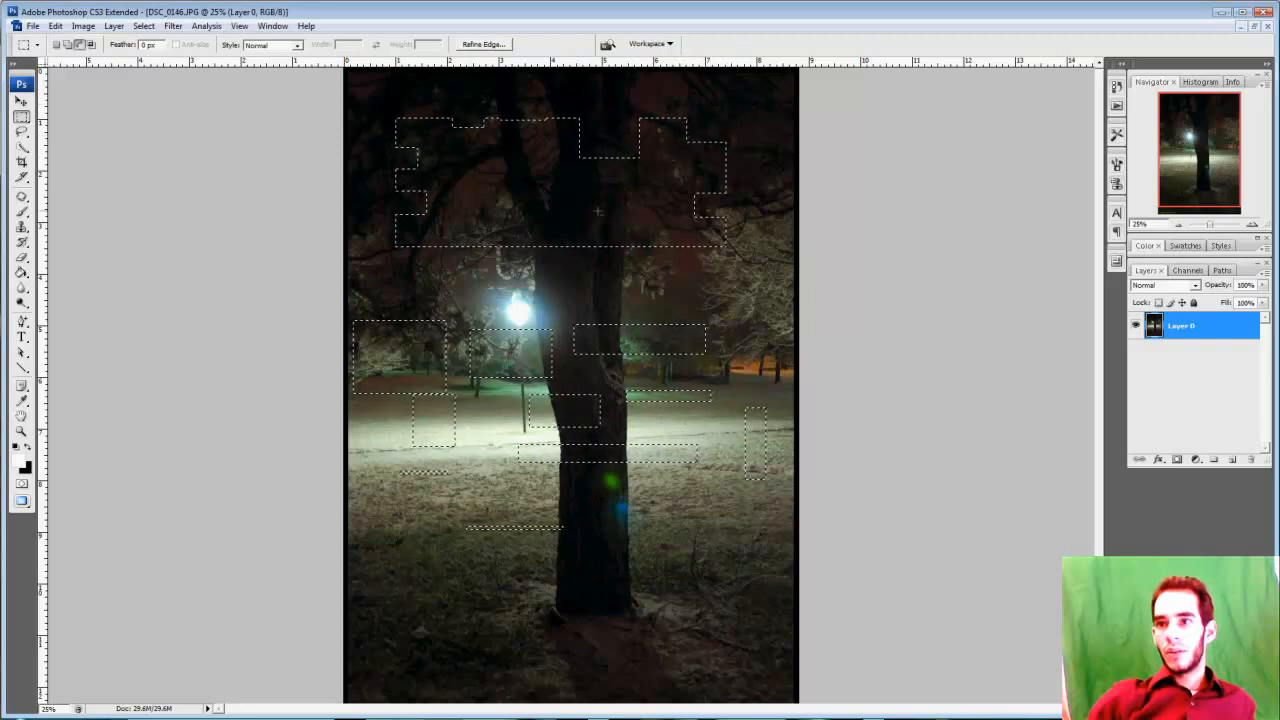
left_click_drag(535, 219, 530, 214)
left_click_drag(533, 160, 491, 192)
Step: Intersect the selection with a large rectangle around the trunk, reaching from the upper branches to below the snowy path
left_click(92, 46)
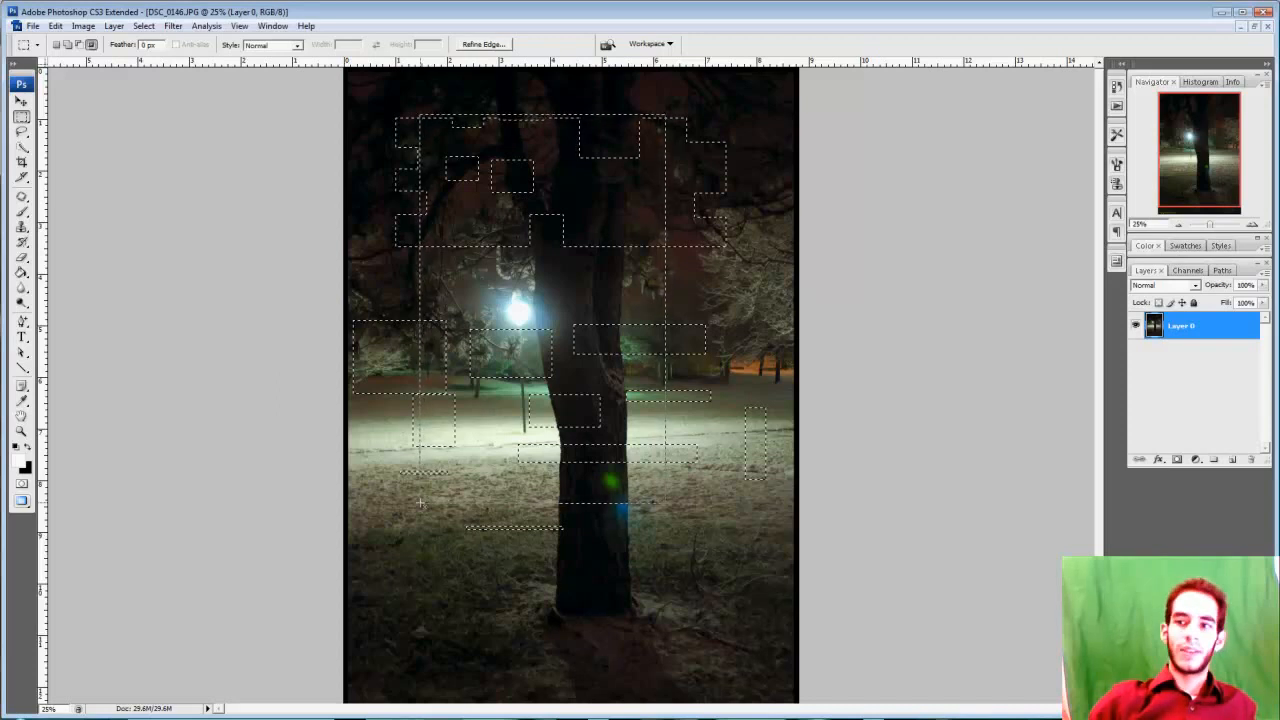
left_click_drag(420, 503, 420, 503)
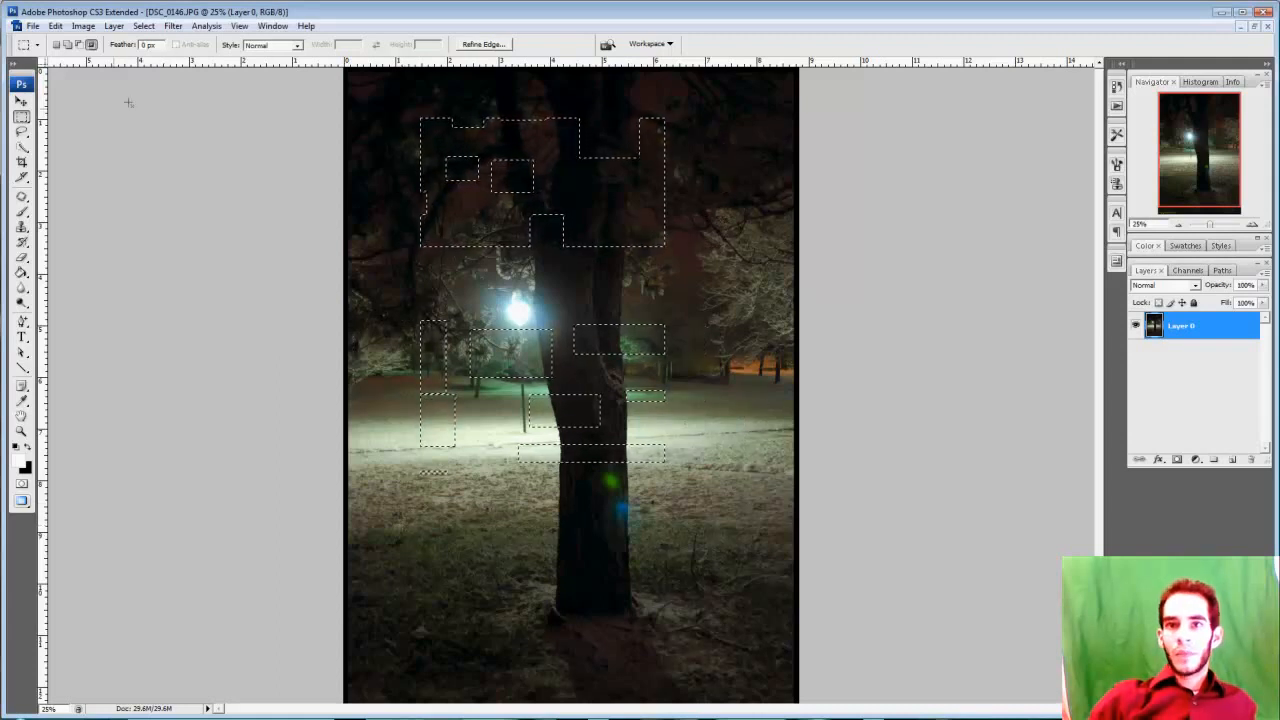
Step: Set the selection style to Fixed Ratio 1 by 1.618 and intersect the selection with portrait rectangles over the left branches and trunk
left_click(296, 46)
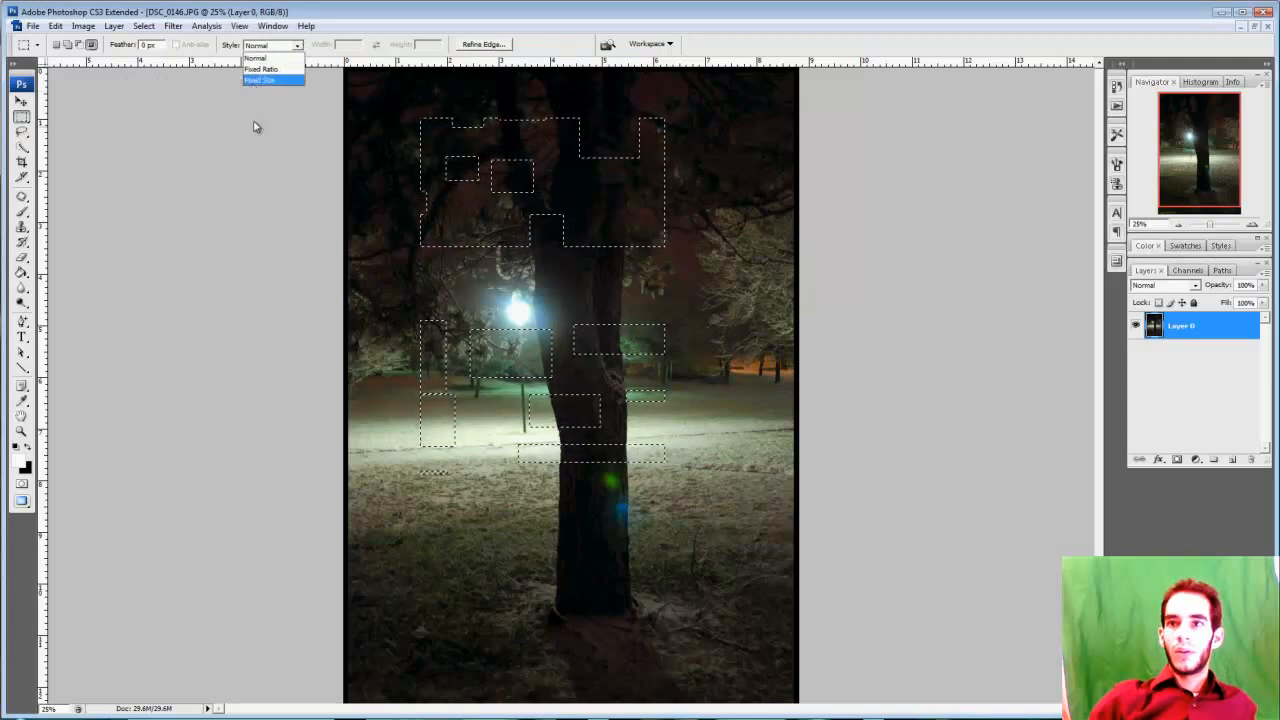
left_click(288, 69)
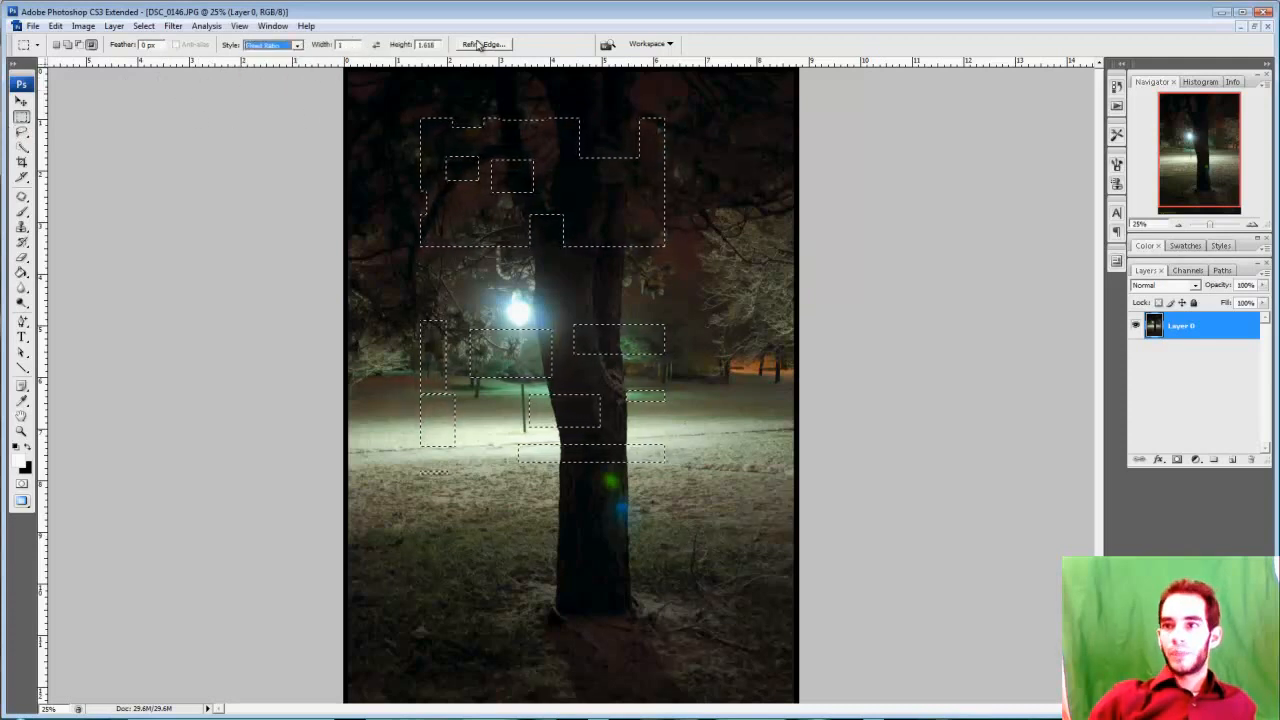
left_click_drag(380, 108, 485, 281)
left_click_drag(668, 178, 550, 368)
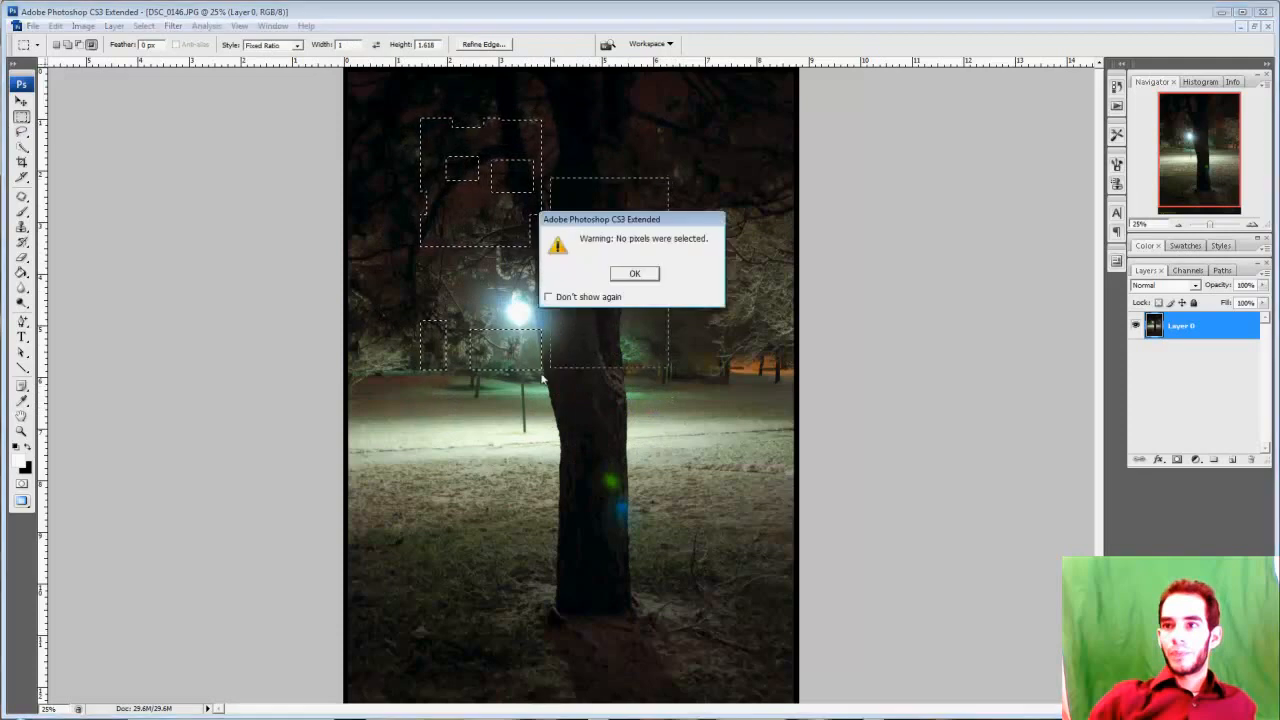
left_click(626, 277)
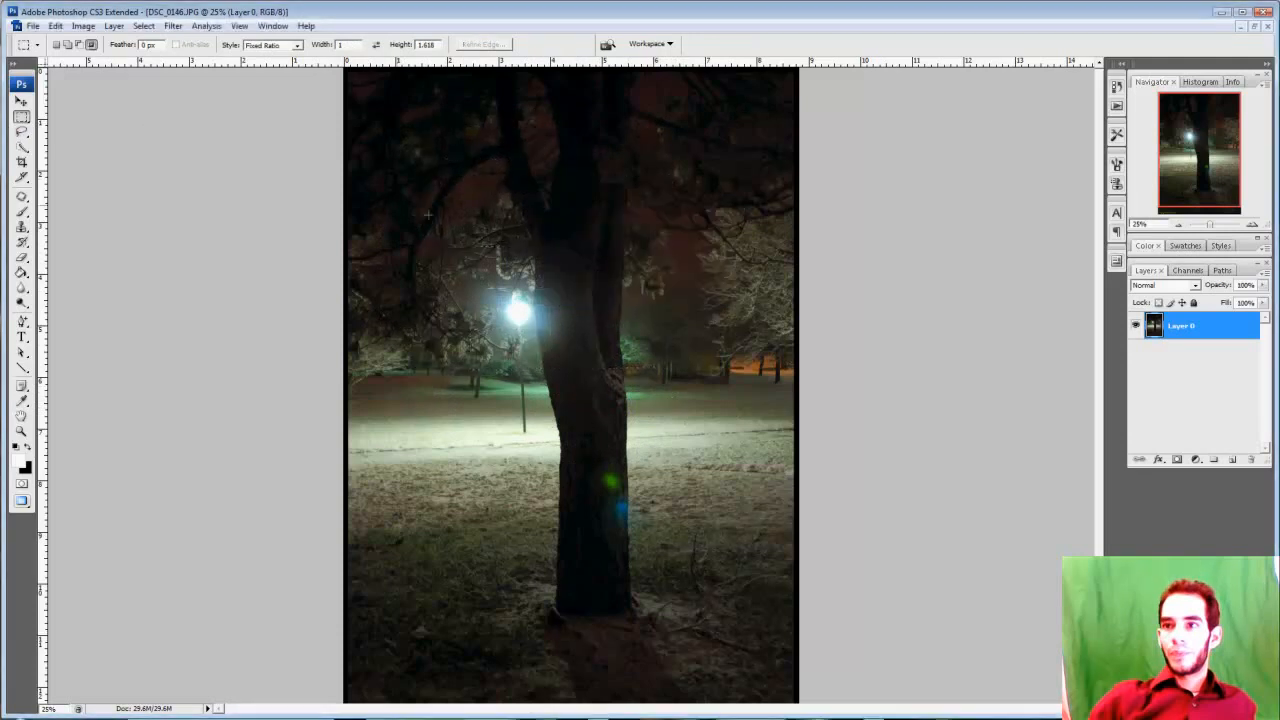
Step: Switch to New selection and draw several Fixed Ratio rectangles of different sizes, ending with a small one beside the lamp and trunk
left_click(56, 46)
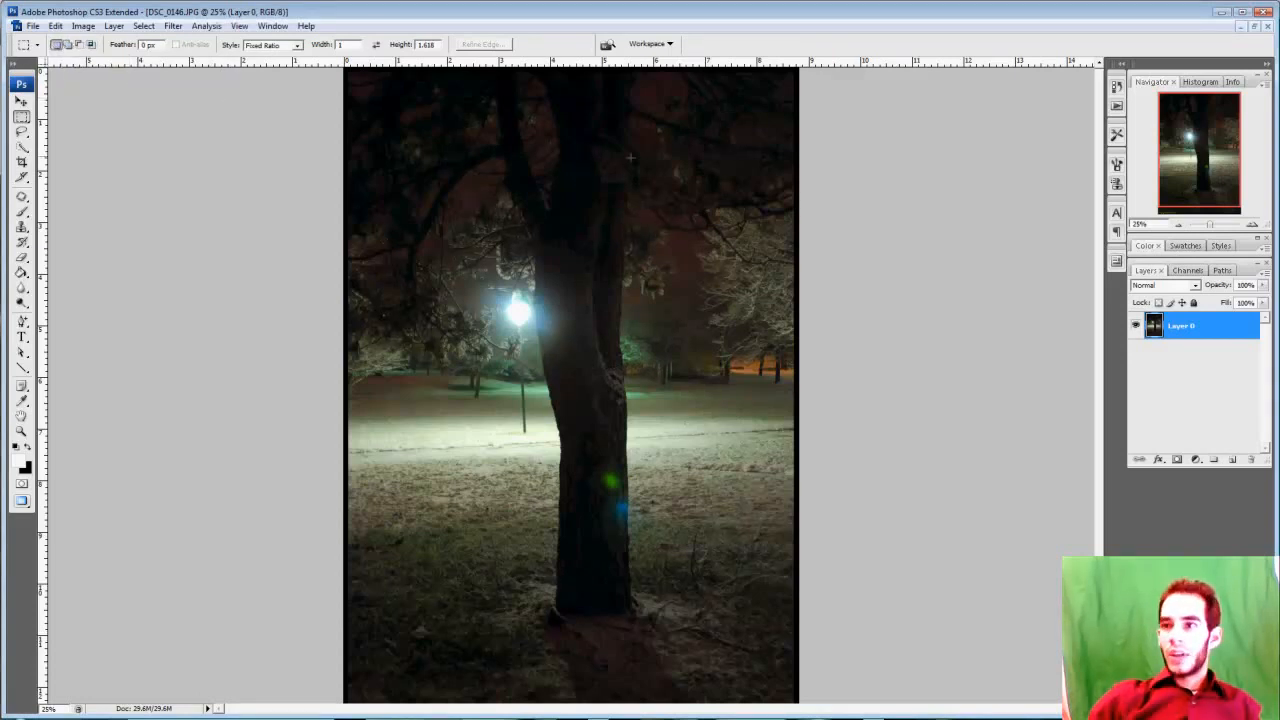
left_click_drag(544, 228, 660, 237)
left_click_drag(625, 149, 437, 450)
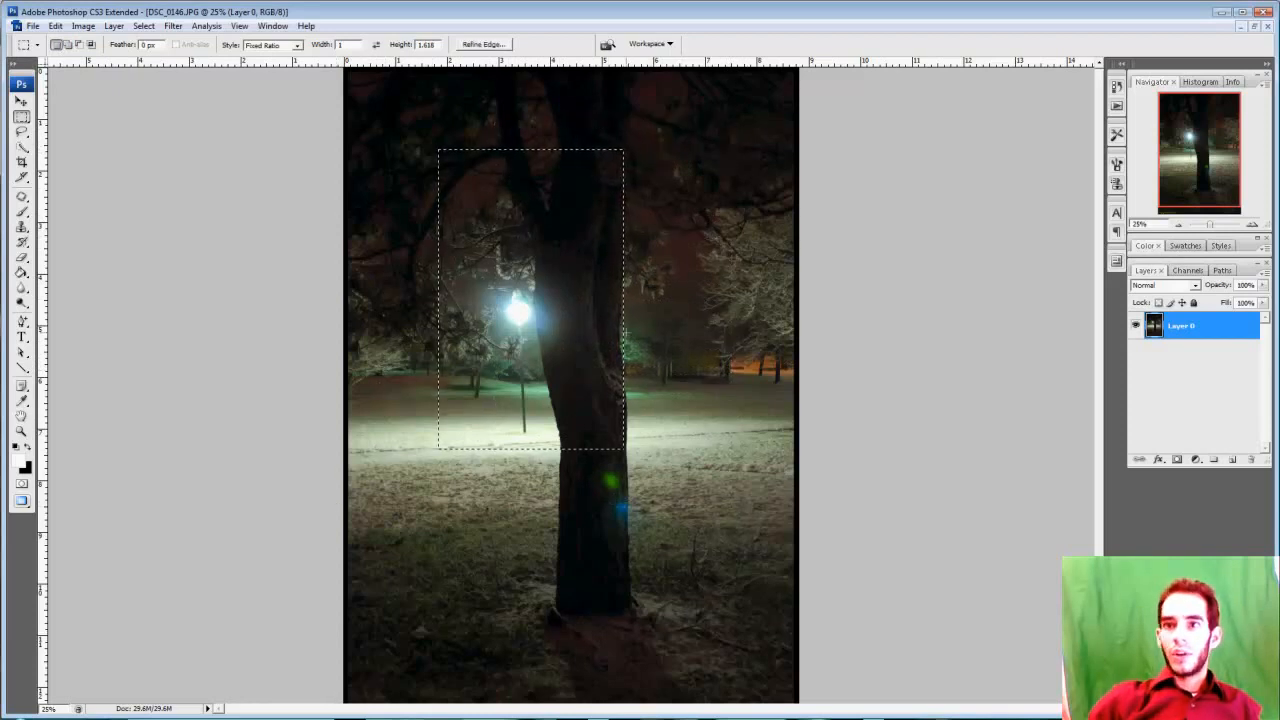
left_click_drag(710, 189, 675, 270)
left_click_drag(400, 335, 400, 344)
left_click_drag(567, 227, 508, 324)
Step: Set the selection style to Fixed Size at 1.17 by 1.17 in and place square selections around the trunk and lamp
left_click(297, 45)
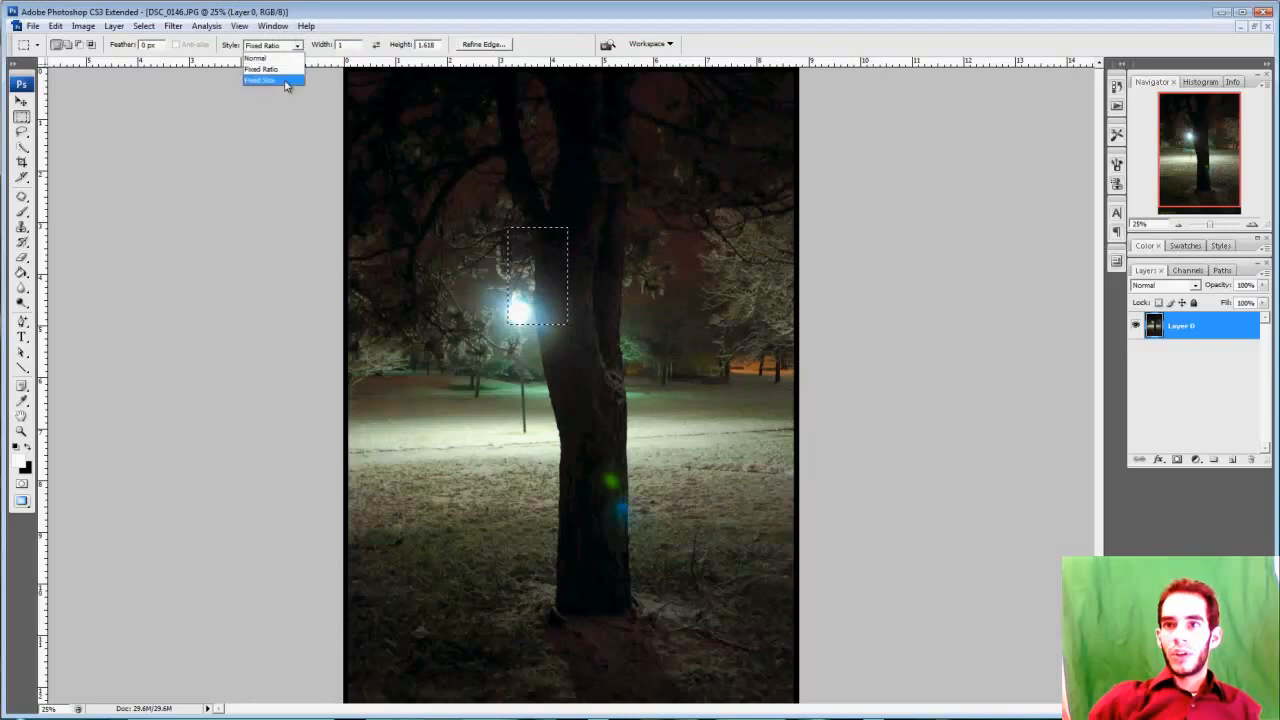
left_click(286, 80)
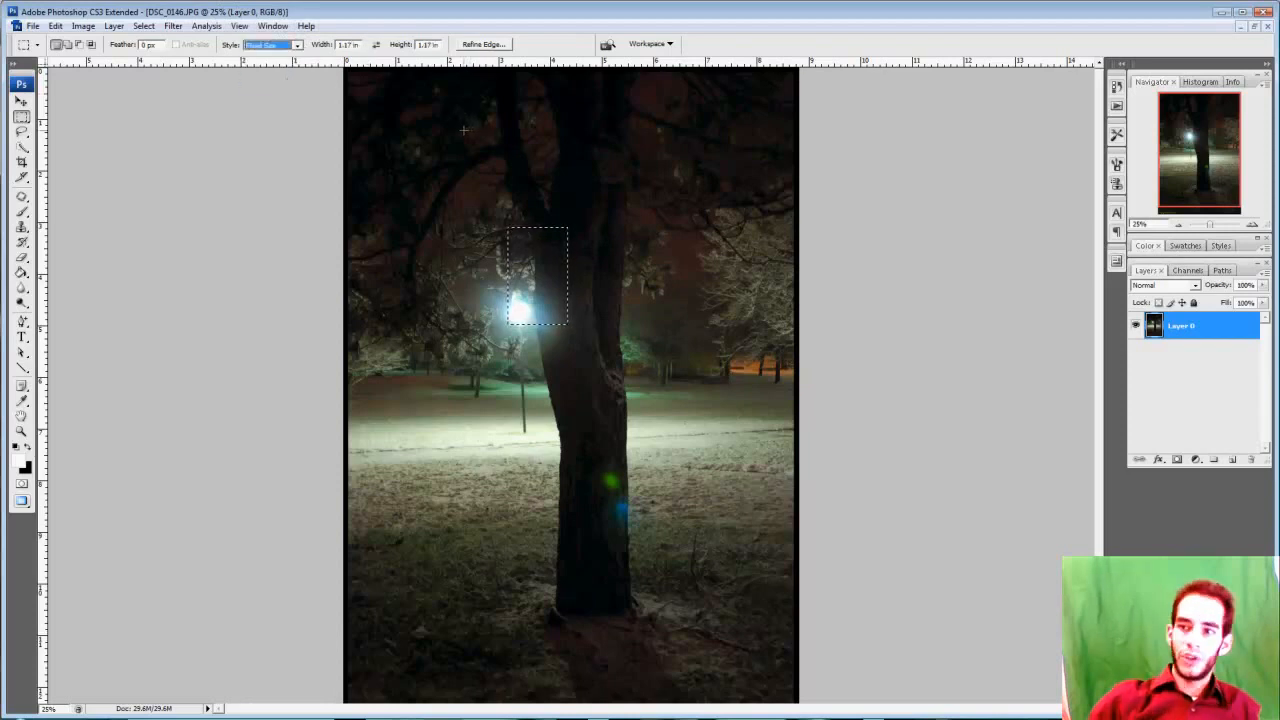
left_click(573, 304)
left_click_drag(409, 140, 513, 325)
left_click_drag(531, 416, 489, 420)
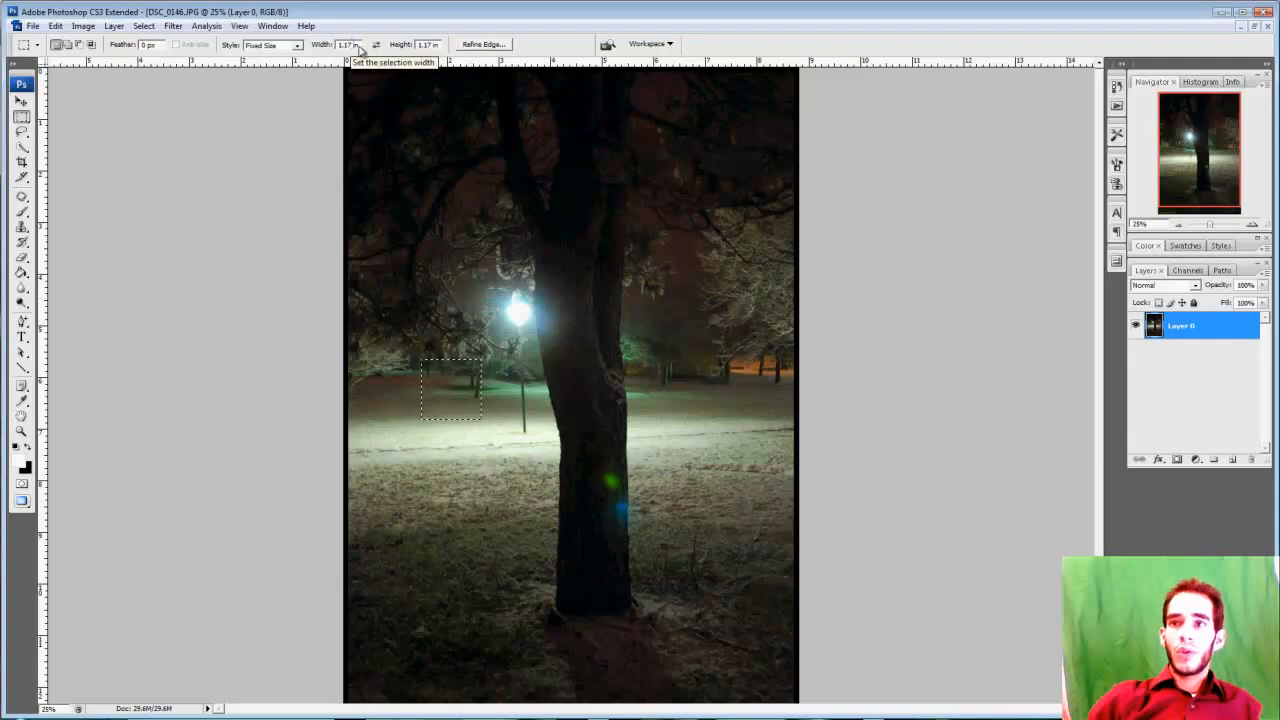
Step: Switch the fixed selection width and height units to pixels
right_click(353, 41)
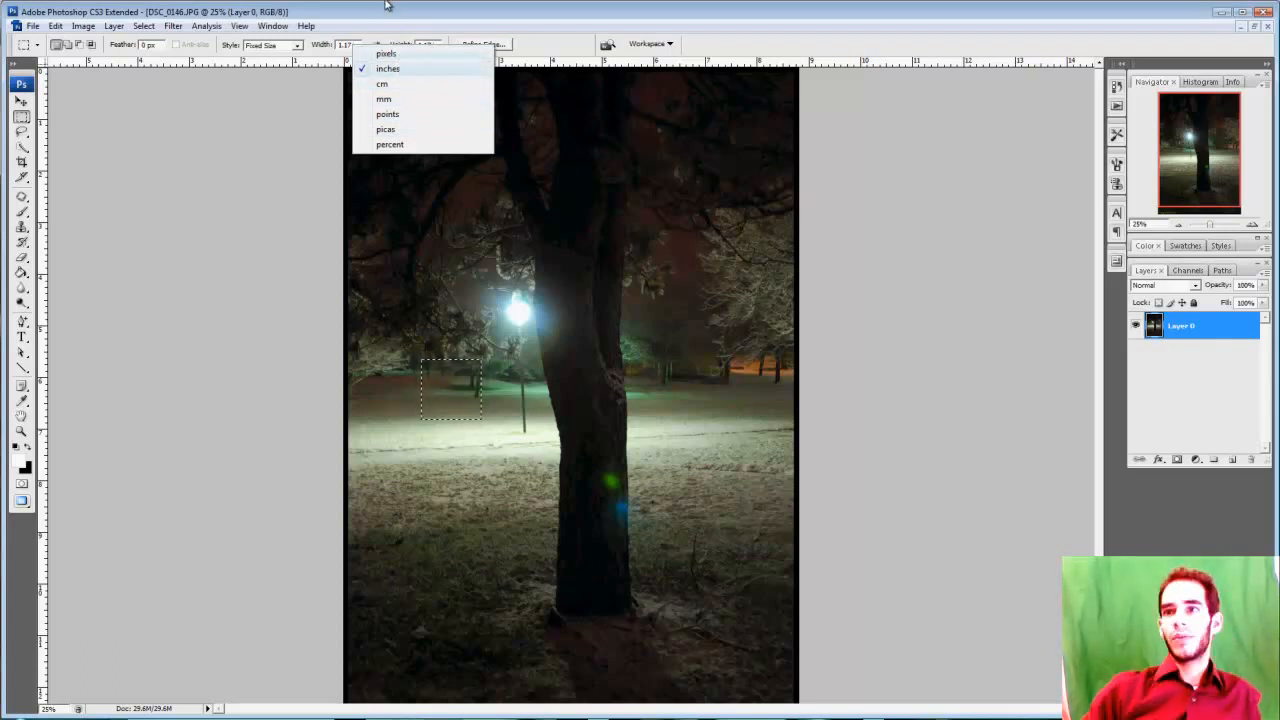
left_click(362, 53)
right_click(344, 45)
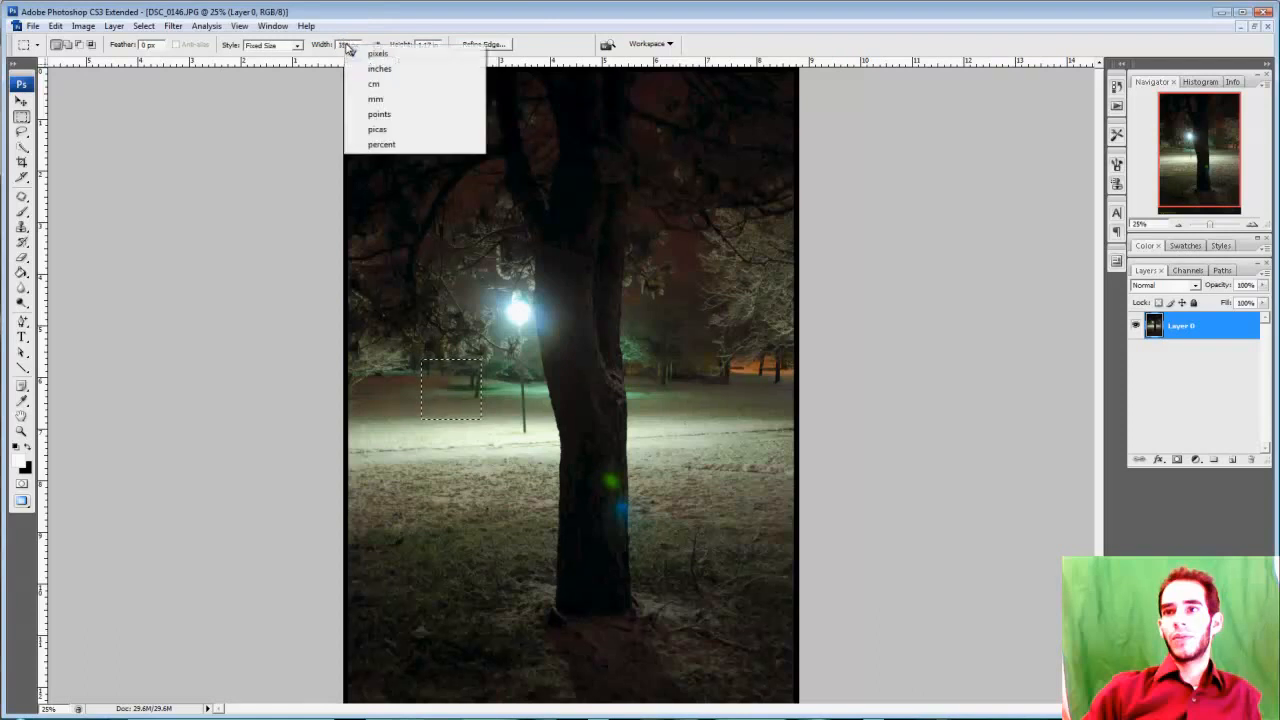
left_click(358, 54)
right_click(435, 46)
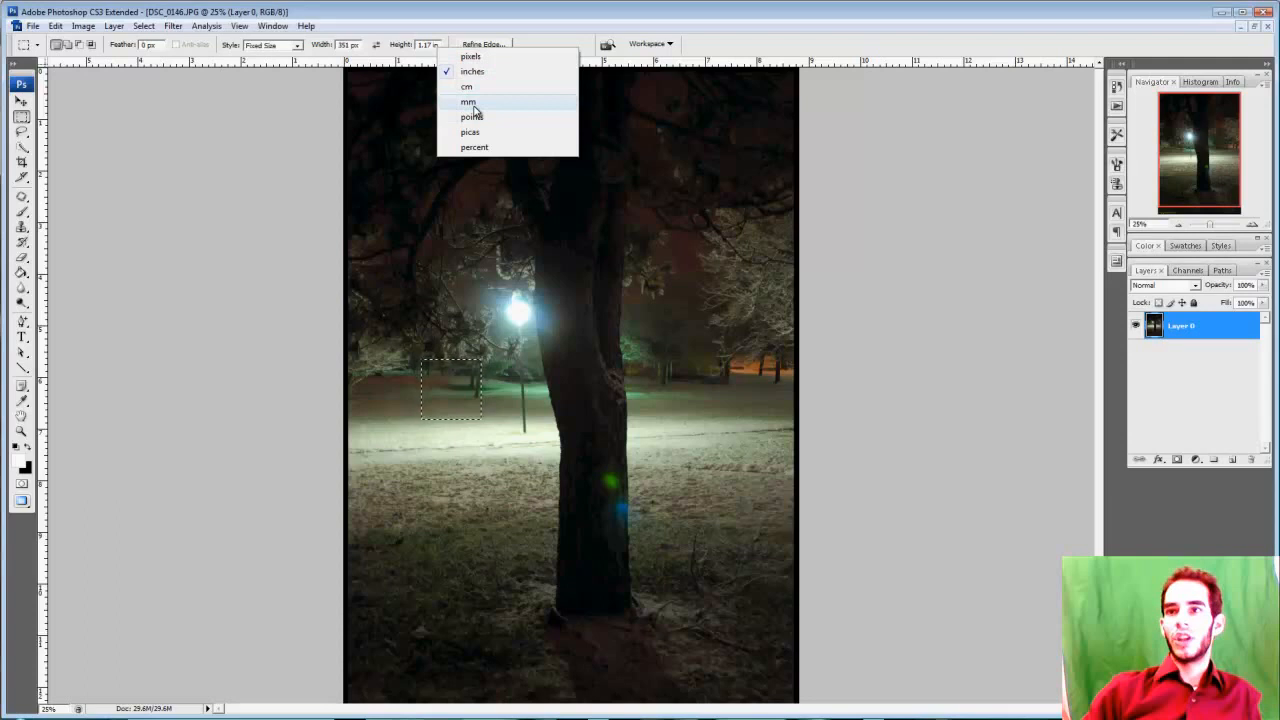
left_click(470, 56)
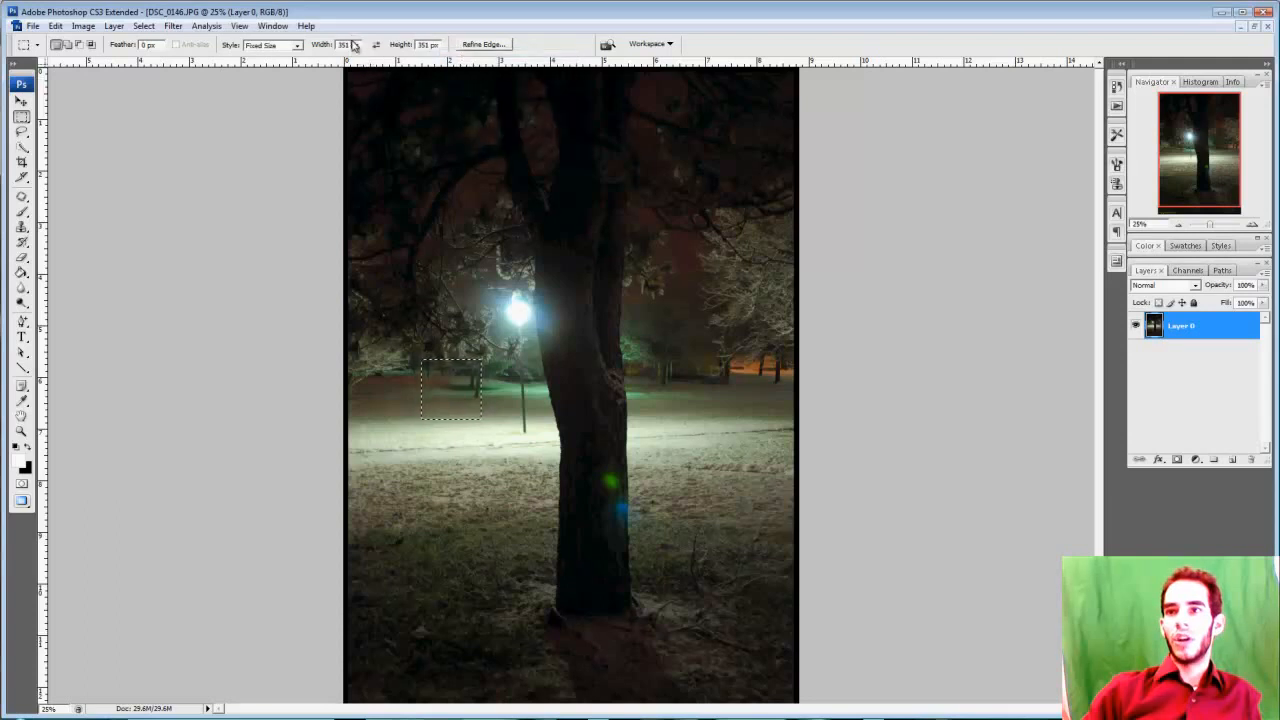
Step: Switch the fixed width back to inches and place a fixed-size selection at the photo's upper-left edge
right_click(352, 44)
left_click(395, 65)
left_click(309, 126)
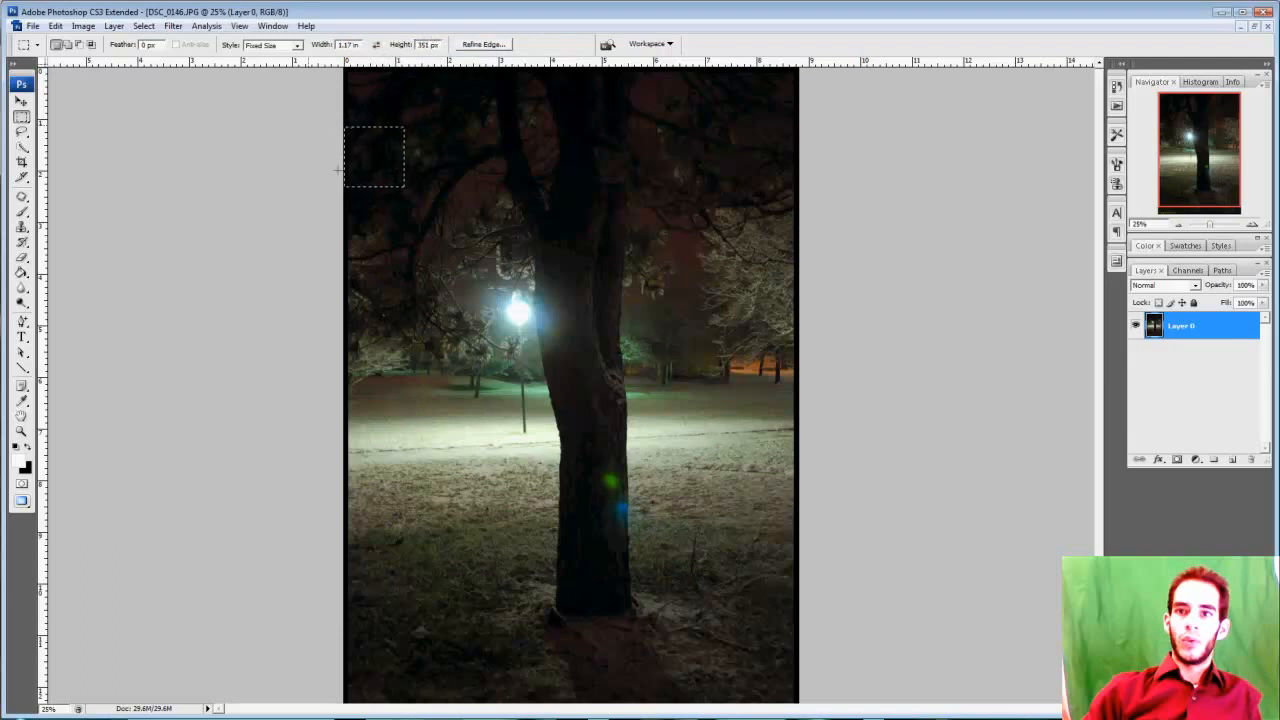
Step: Select a single pixel row across the upper branches with the Single Row Marquee, and clear it
right_click(22, 117)
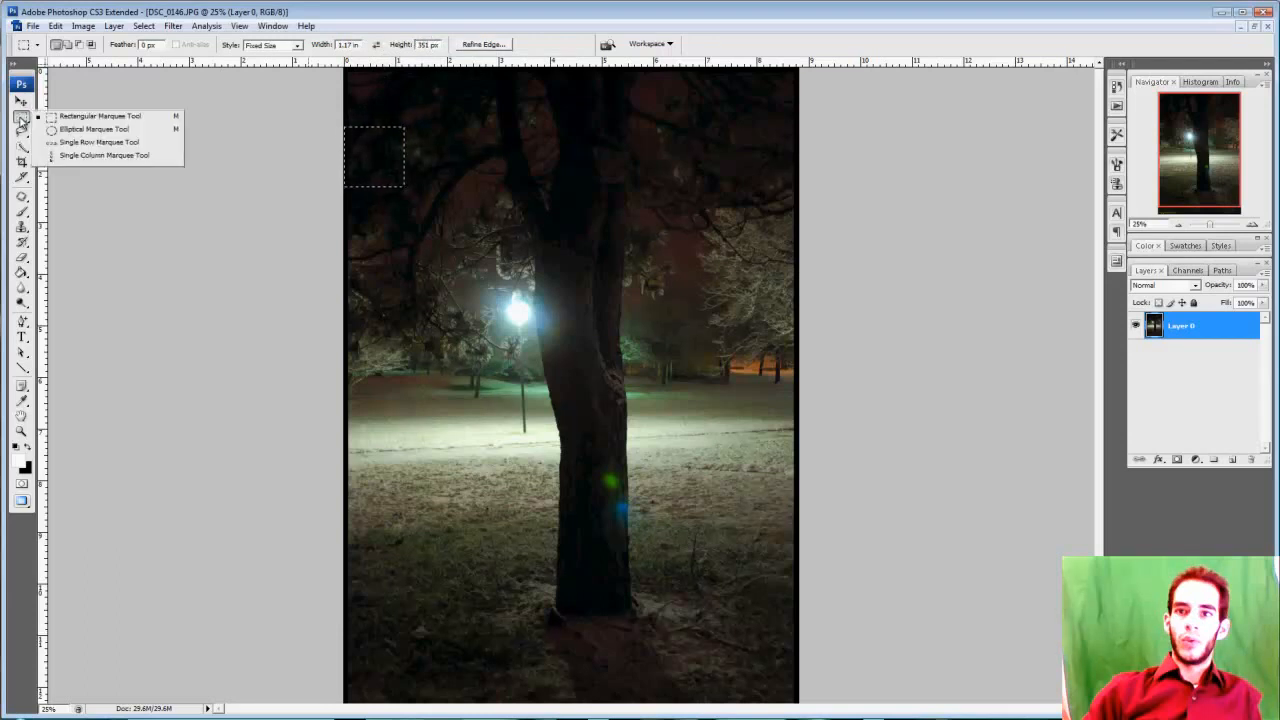
left_click(113, 142)
left_click(459, 157)
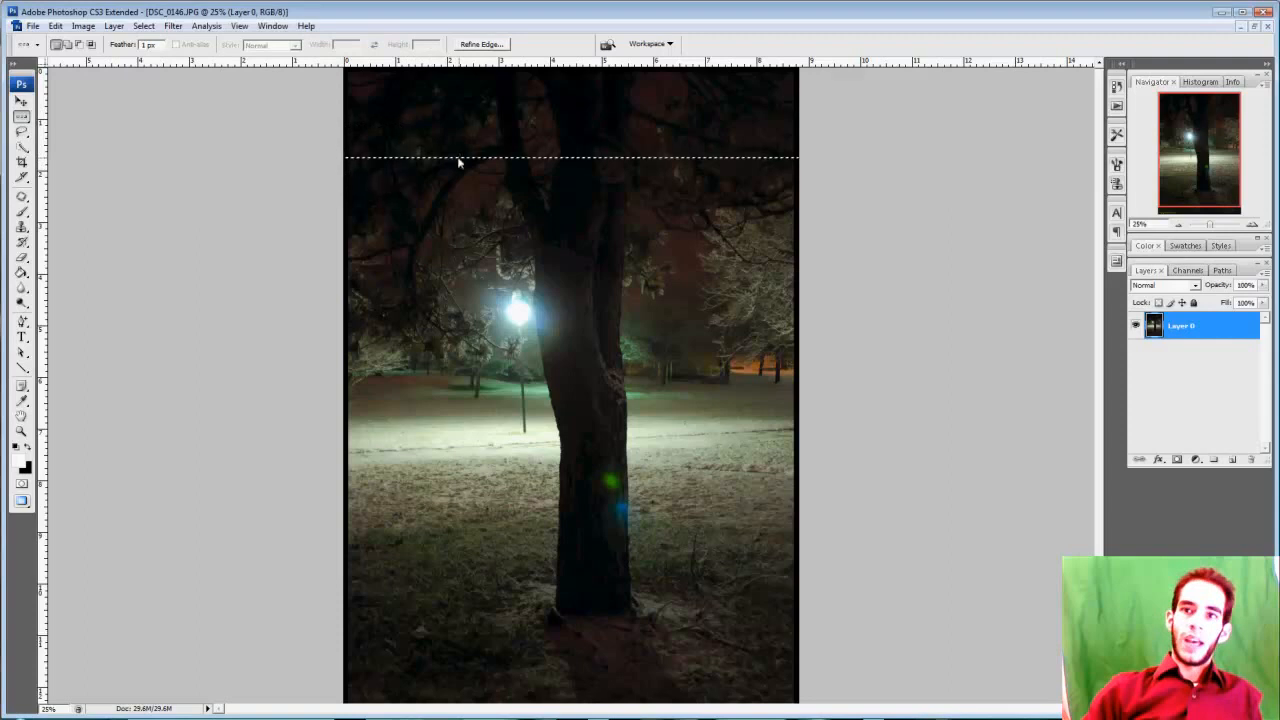
left_click(677, 274)
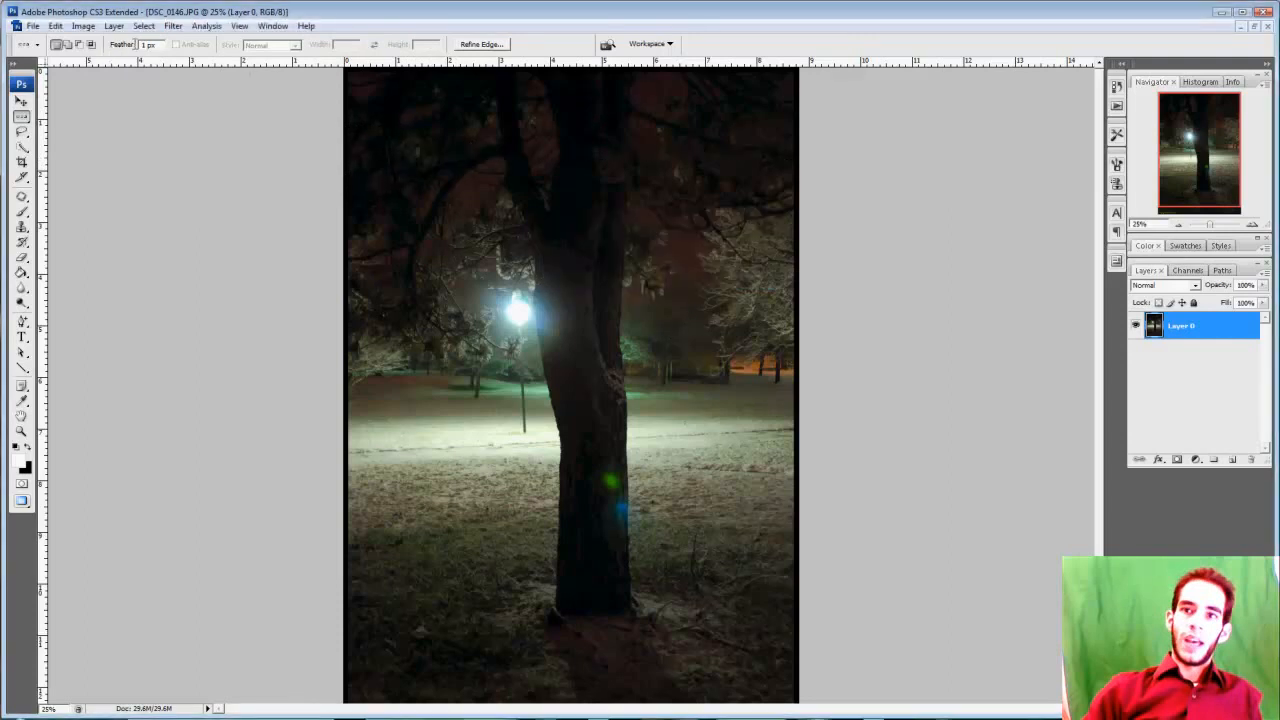
Step: Draw elliptical selections with the Elliptical Marquee, ending with a tall ellipse around the lamp and the branches above it
right_click(24, 124)
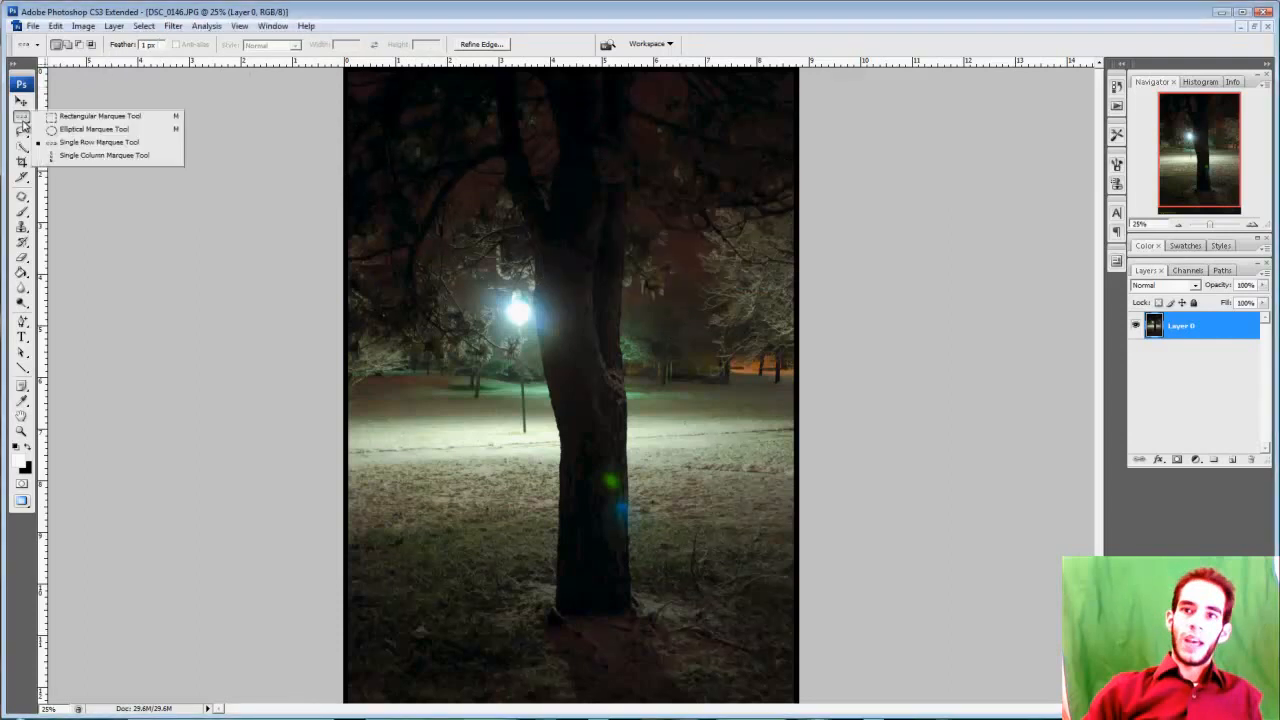
left_click(100, 130)
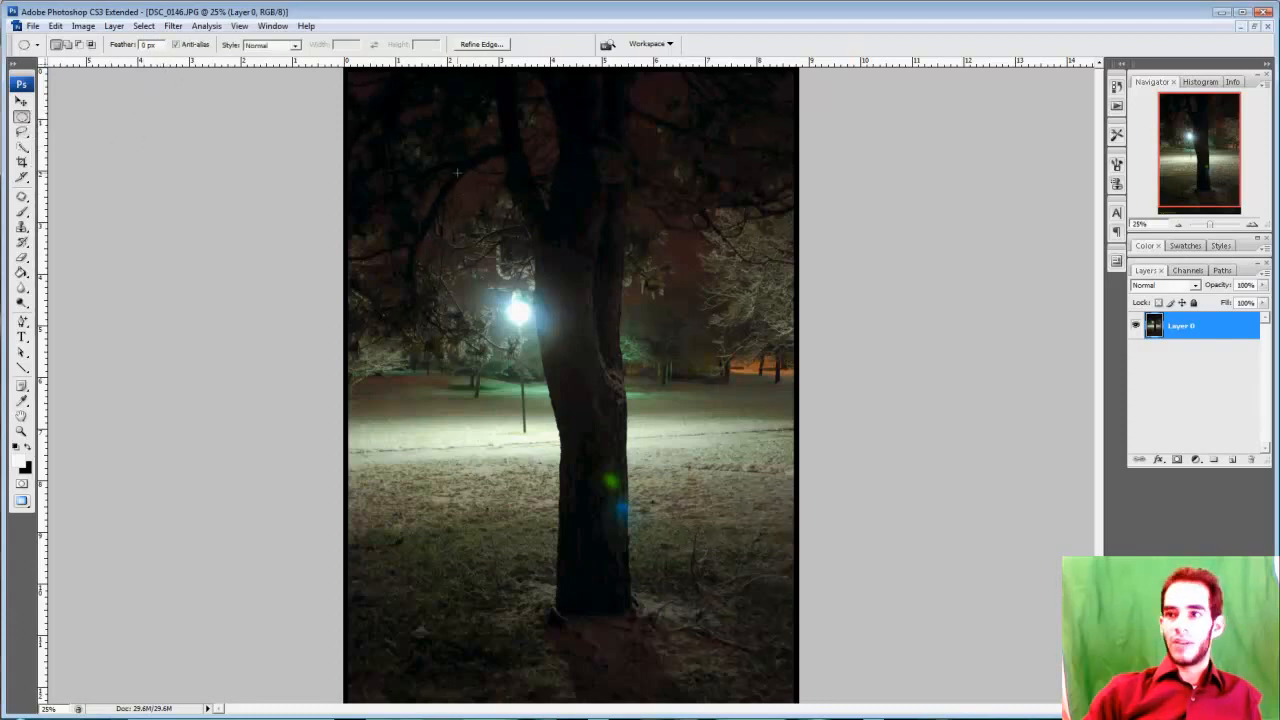
left_click_drag(457, 172, 595, 488)
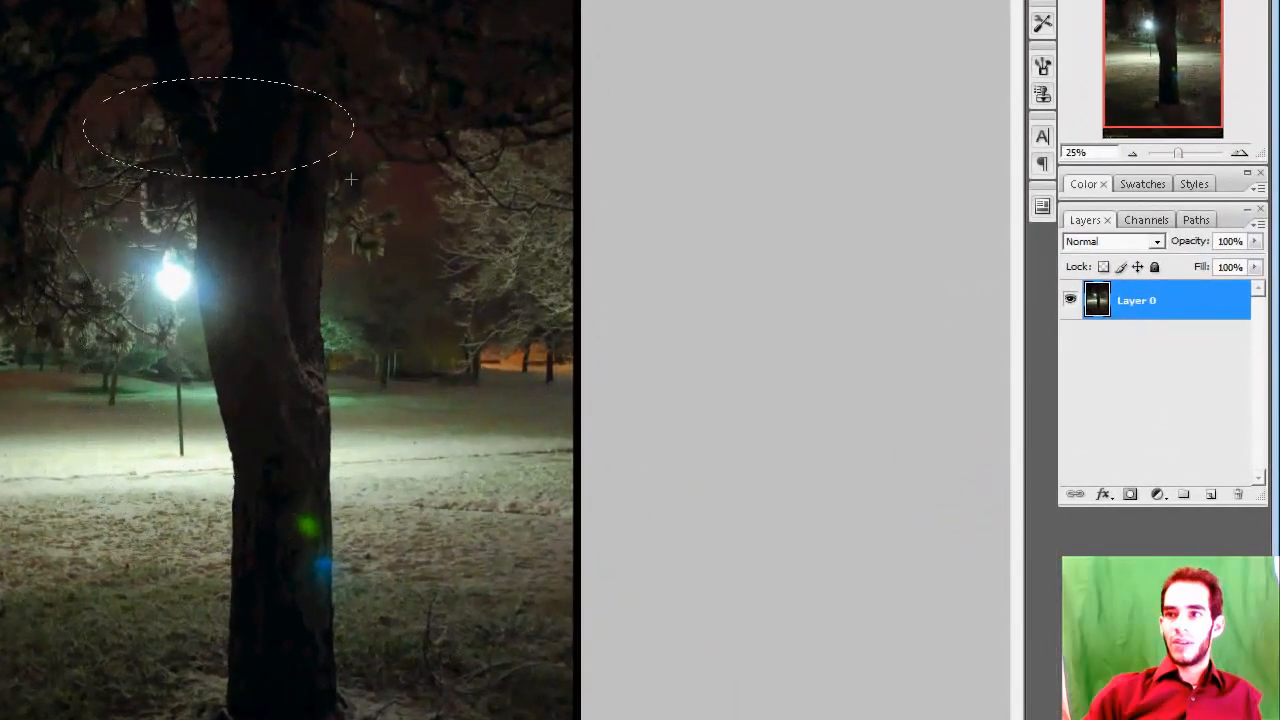
left_click_drag(335, 201, 390, 364)
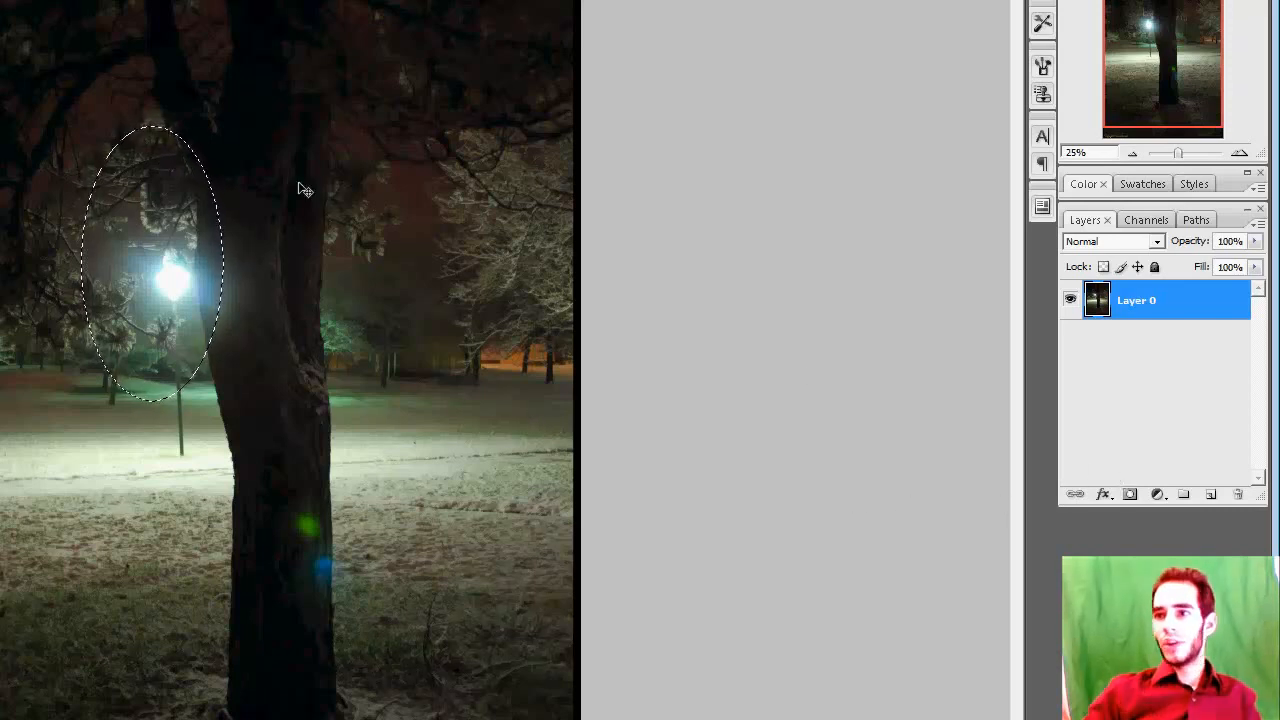
Step: Put the photo content inside the ellipse on a new layer named Layer 1, and hide Layer 0
key("ctrl+shift+n")
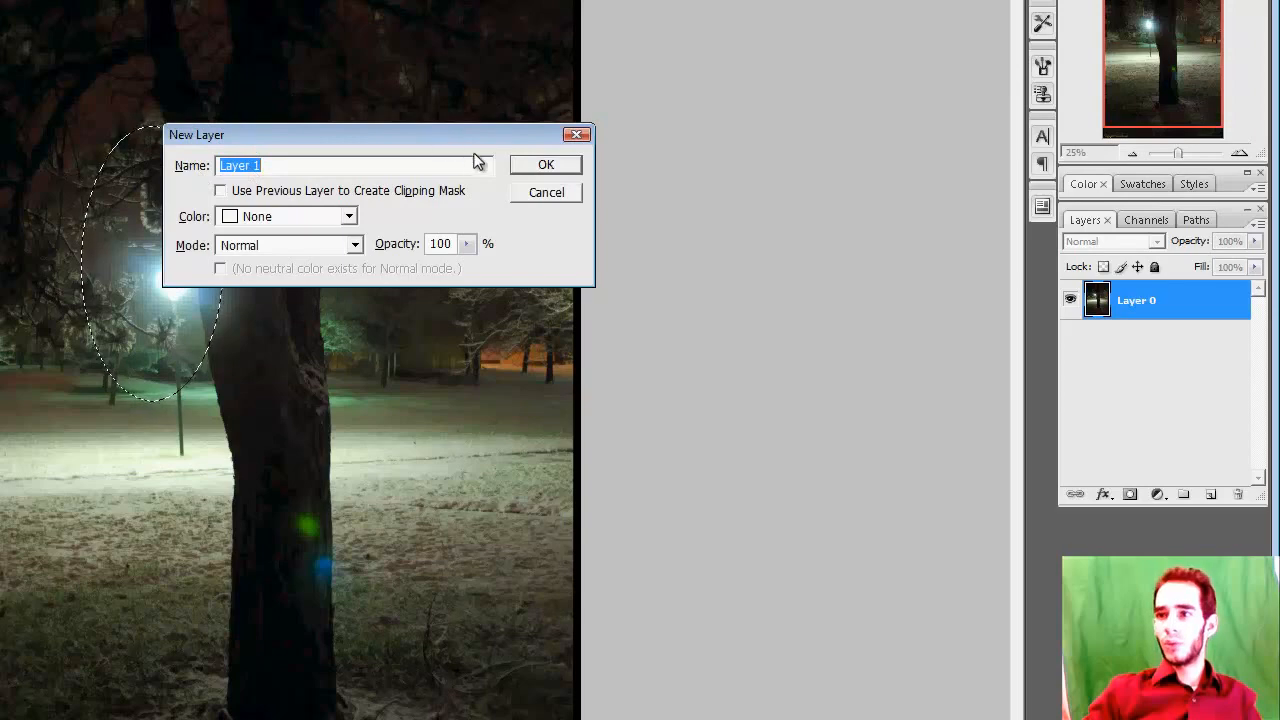
left_click(545, 164)
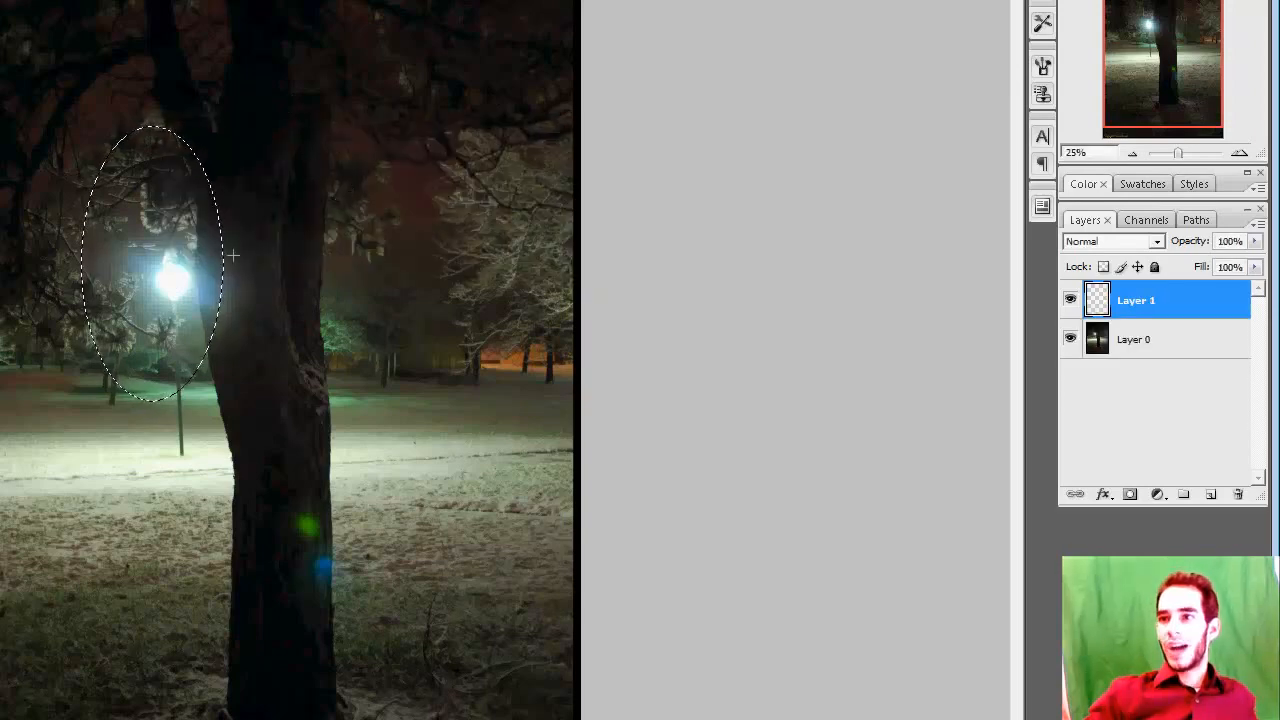
key("alt+BackSpace")
key("ctrl+d")
left_click(1070, 339)
left_click_drag(227, 95, 72, 262)
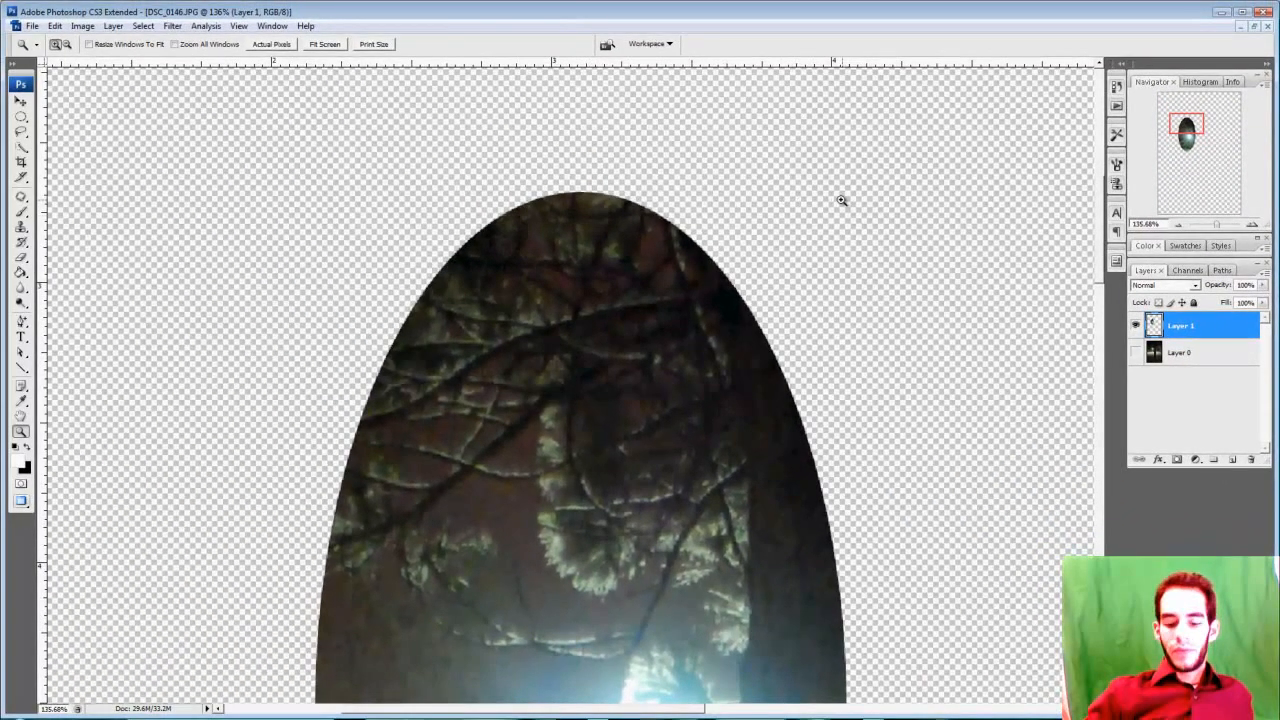
key("ctrl+minus")
key("ctrl+minus")
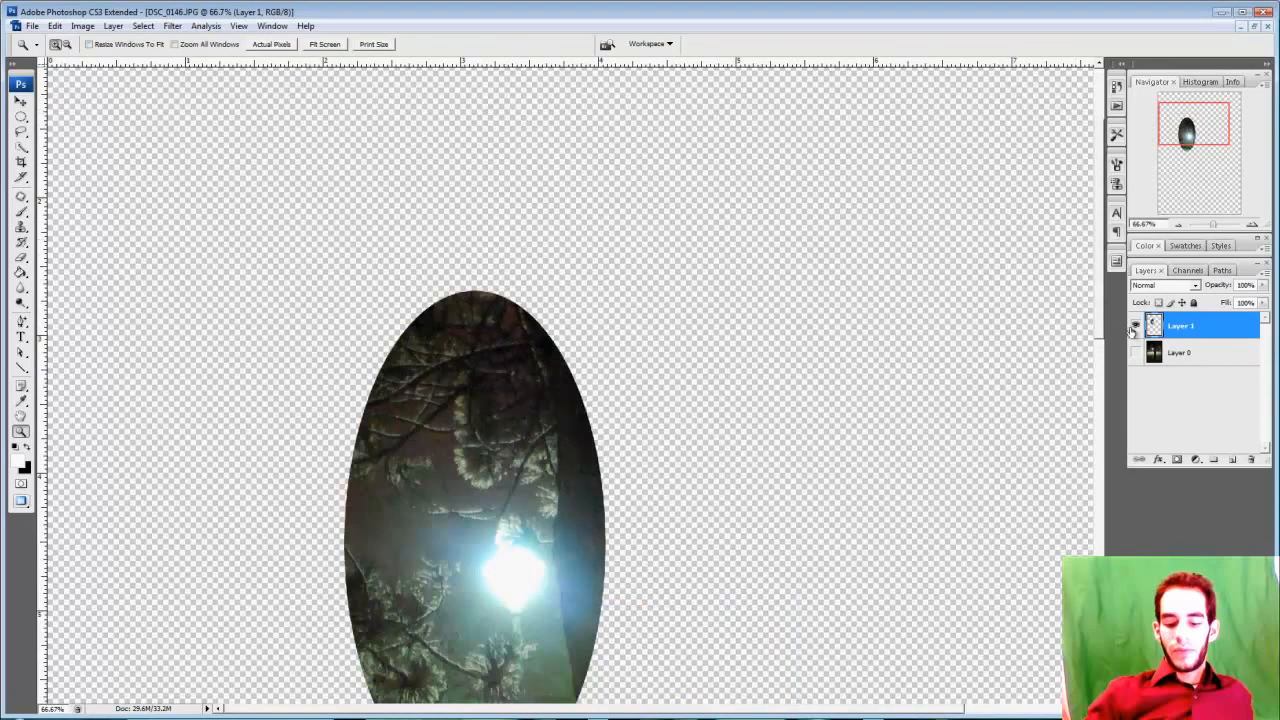
Step: Hide Layer 1, and show and activate Layer 0
left_click(1135, 326)
left_click(1135, 352)
left_click(1160, 356)
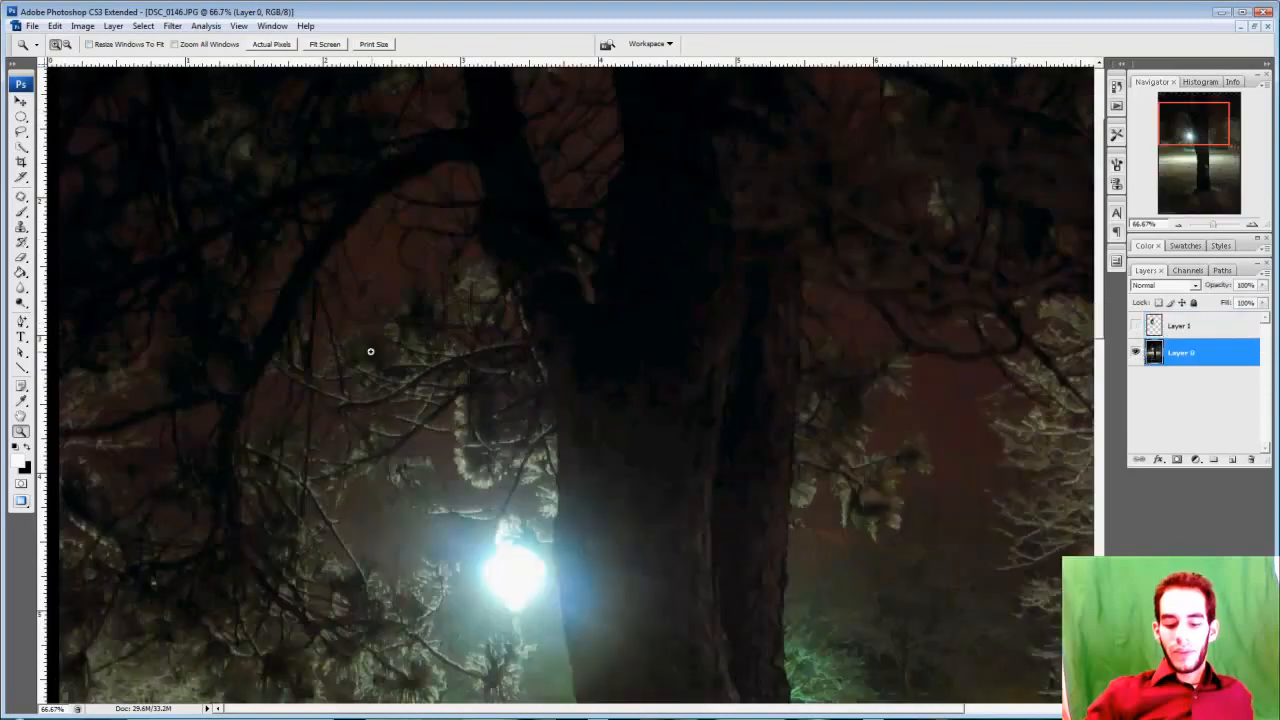
key("ctrl+minus")
Step: Draw an ellipse over the branches, a large one around trunk and lamp, and a circle about 2 in wide over the left branches
left_click(21, 116)
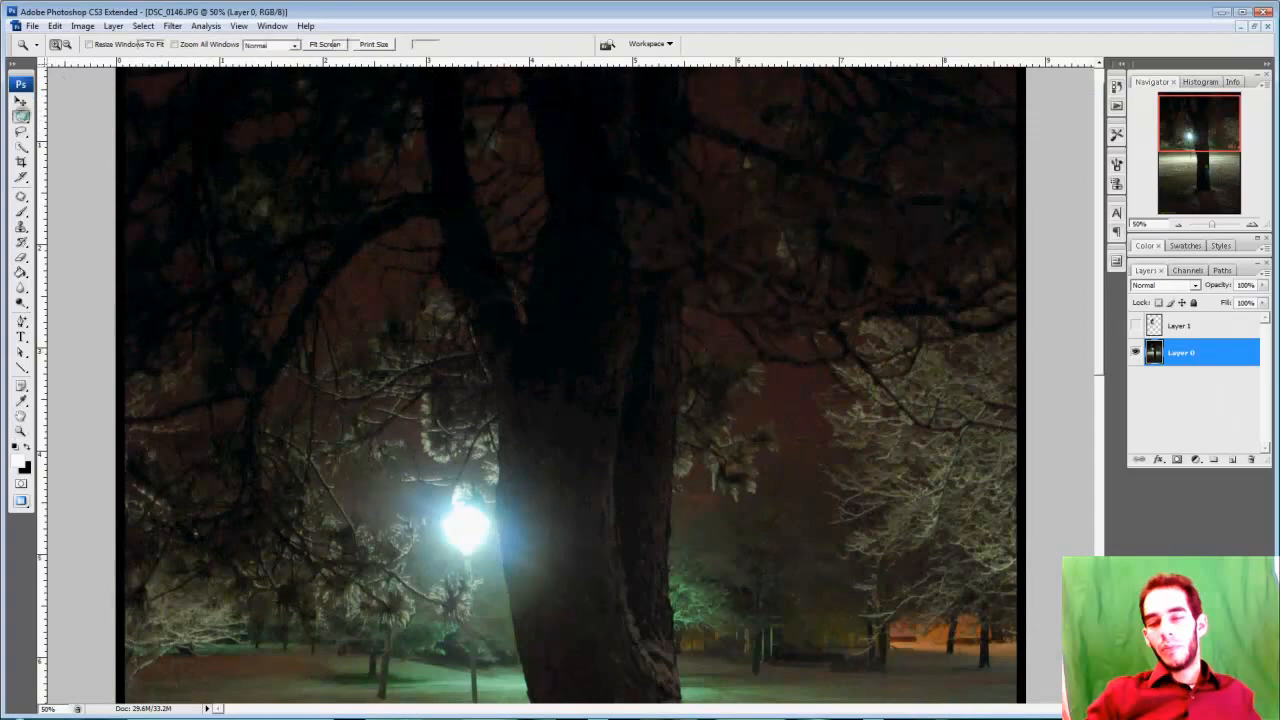
mouse_move(311, 191)
left_mouse_down()
mouse_move(626, 458)
mouse_move(322, 200)
mouse_move(455, 465)
left_mouse_up()
left_click_drag(160, 45, 138, 46)
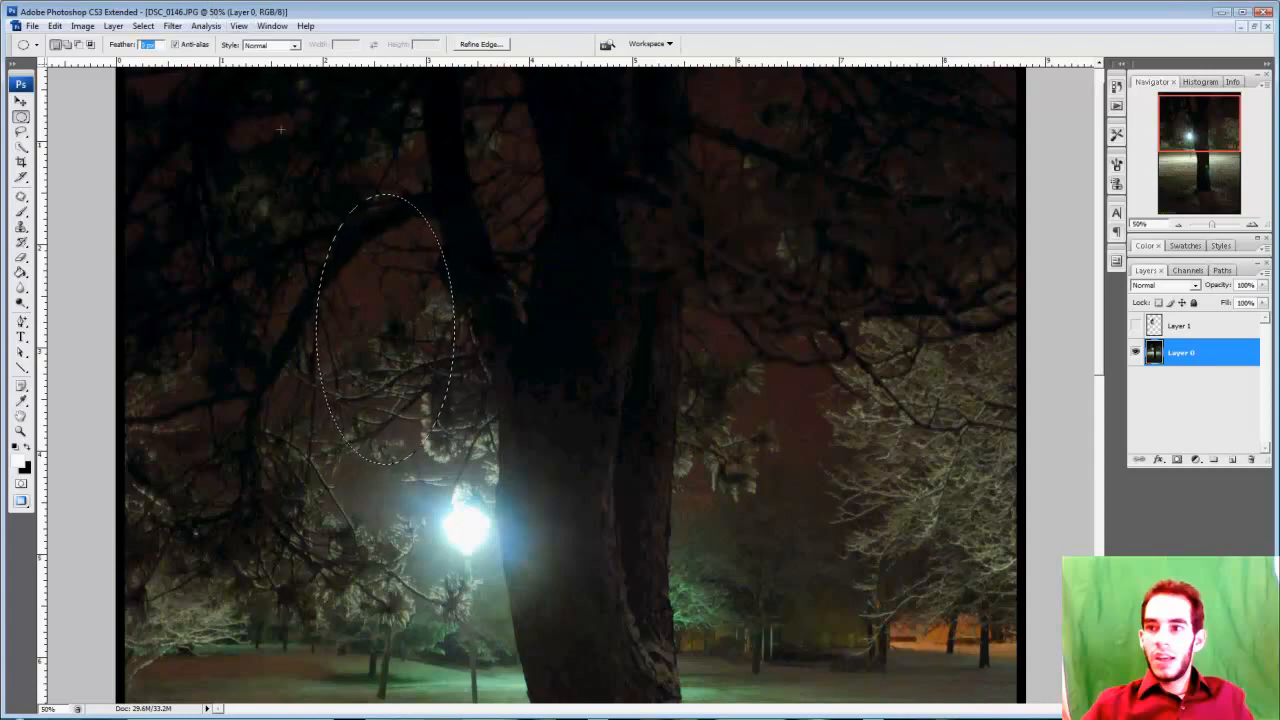
left_click_drag(280, 129, 880, 685)
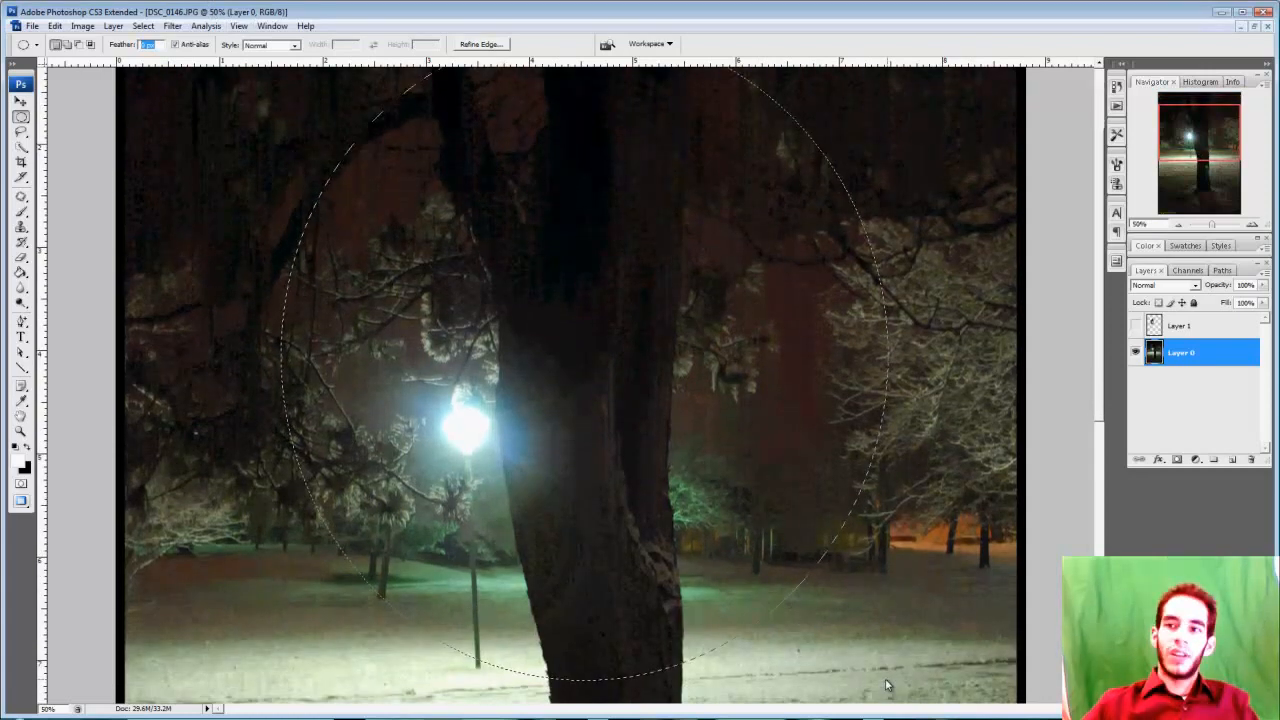
left_click(148, 46)
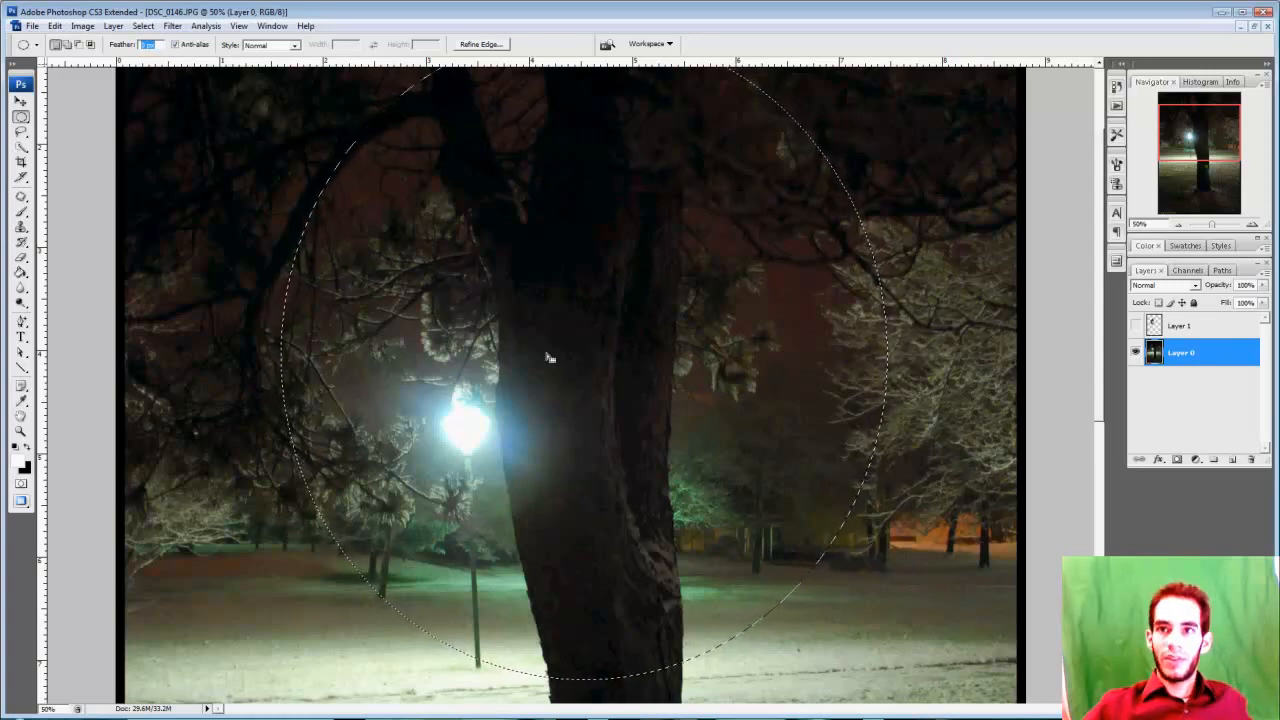
left_click_drag(221, 198, 302, 276)
left_click_drag(430, 398, 431, 399)
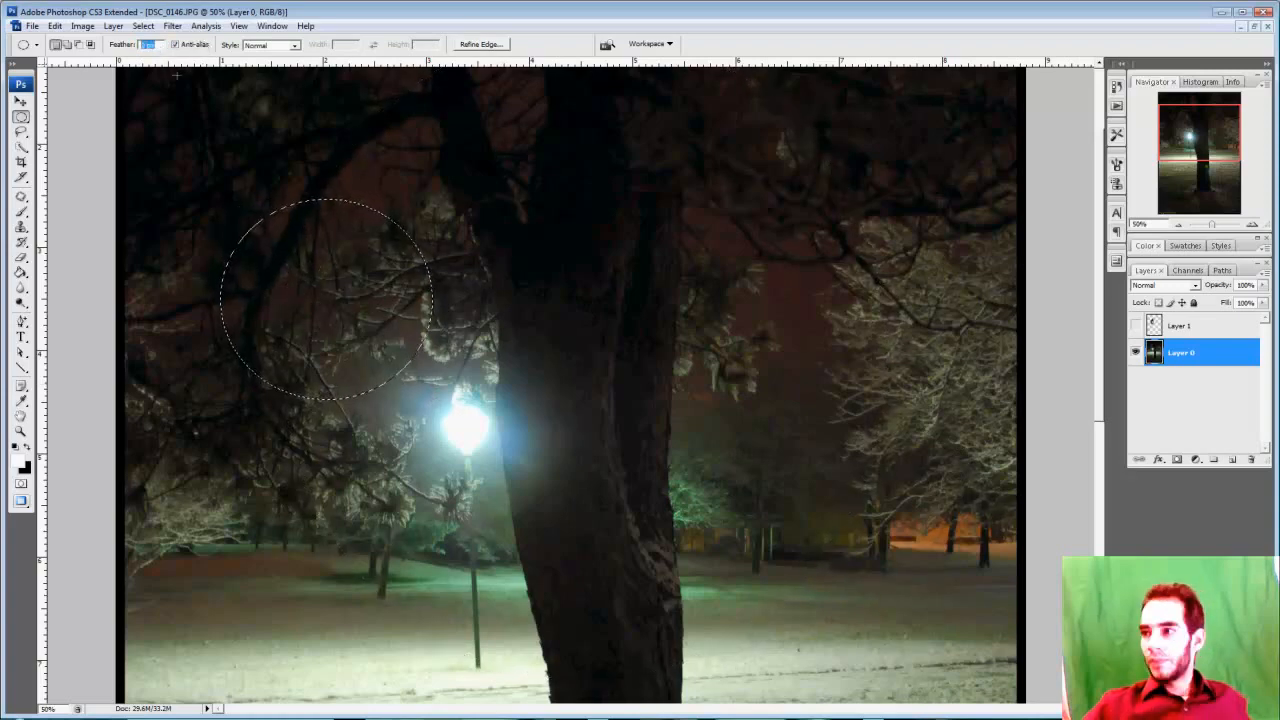
Step: Set the feather to 20, hide Layer 0, and paste the circle's contents as a new layer moved clear of the ellipse cutout
type("20")
left_click(1134, 326)
left_click(1152, 326)
left_click(1135, 352)
key("ctrl+v")
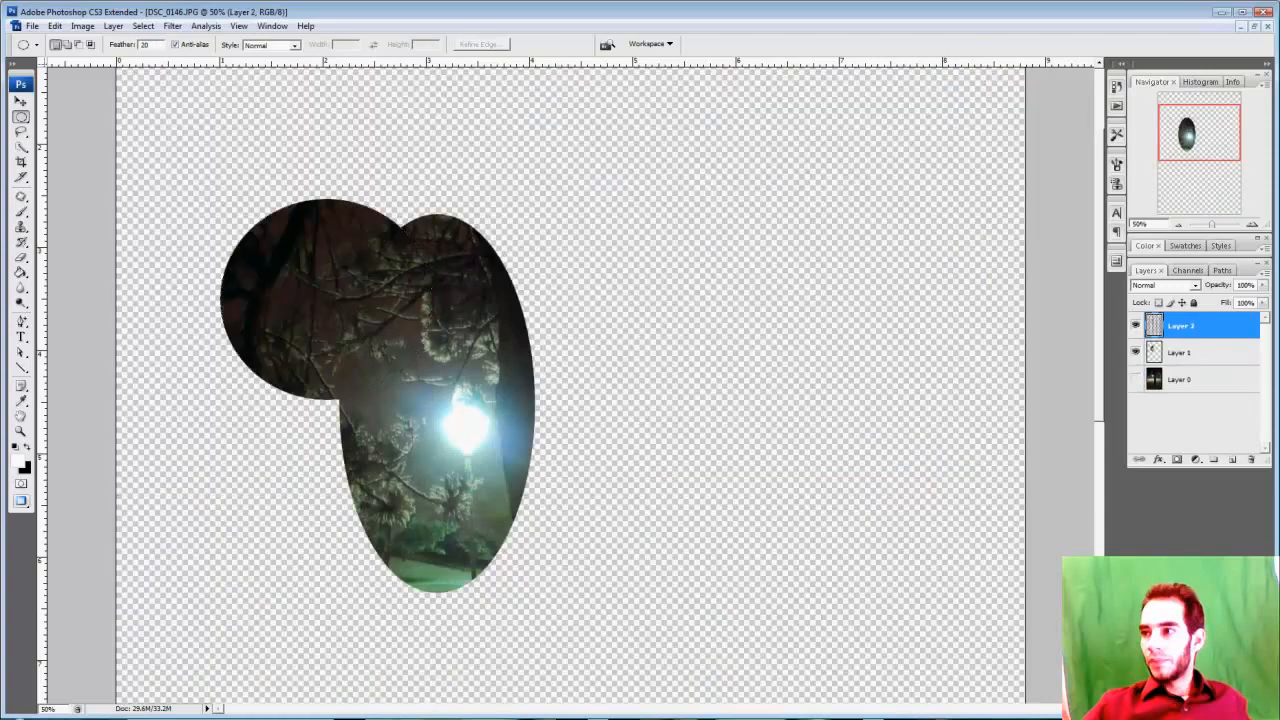
key("v")
left_click_drag(246, 223, 614, 227)
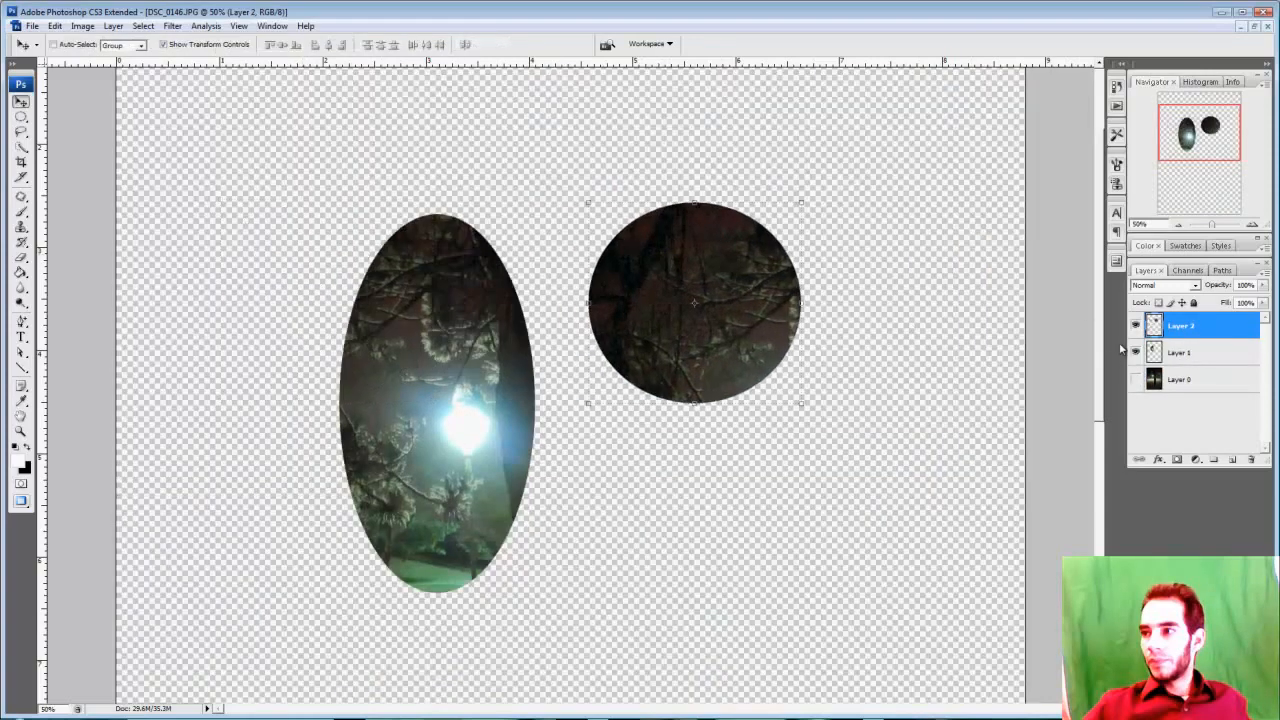
Step: Hide Layer 2, and activate and show Layer 0
left_click(1152, 379)
left_click(1135, 326)
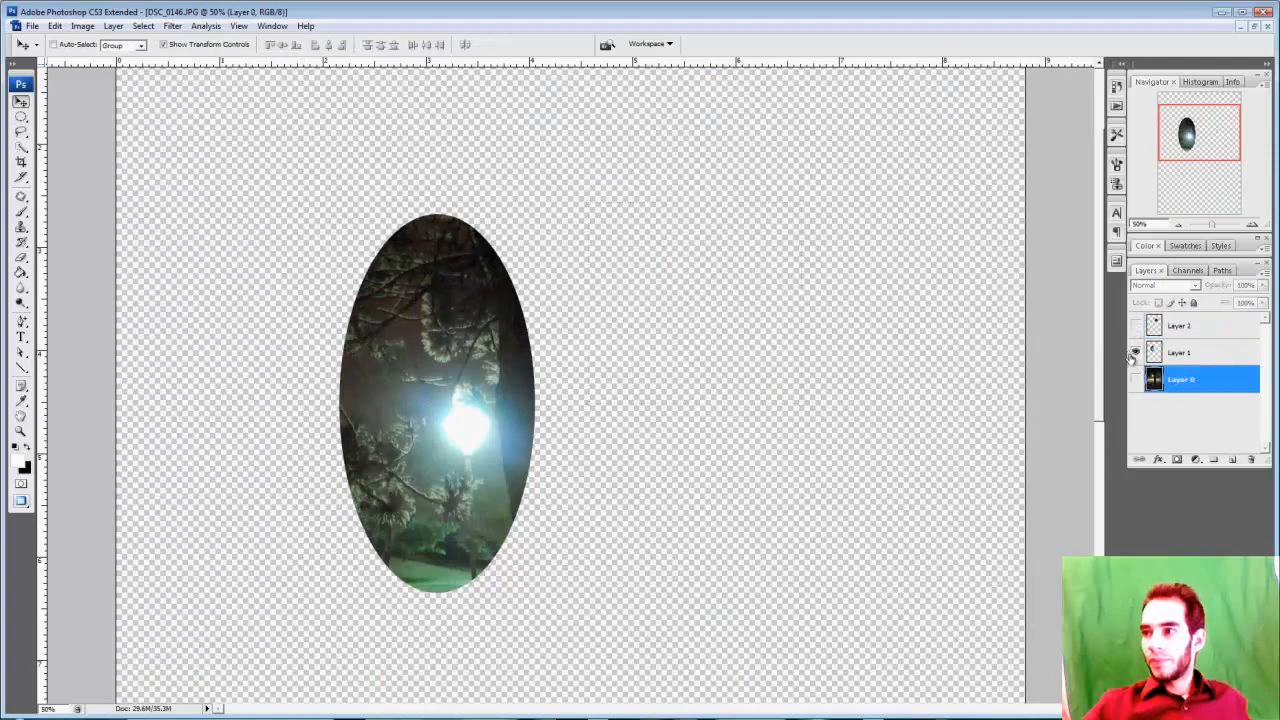
left_click(1135, 379)
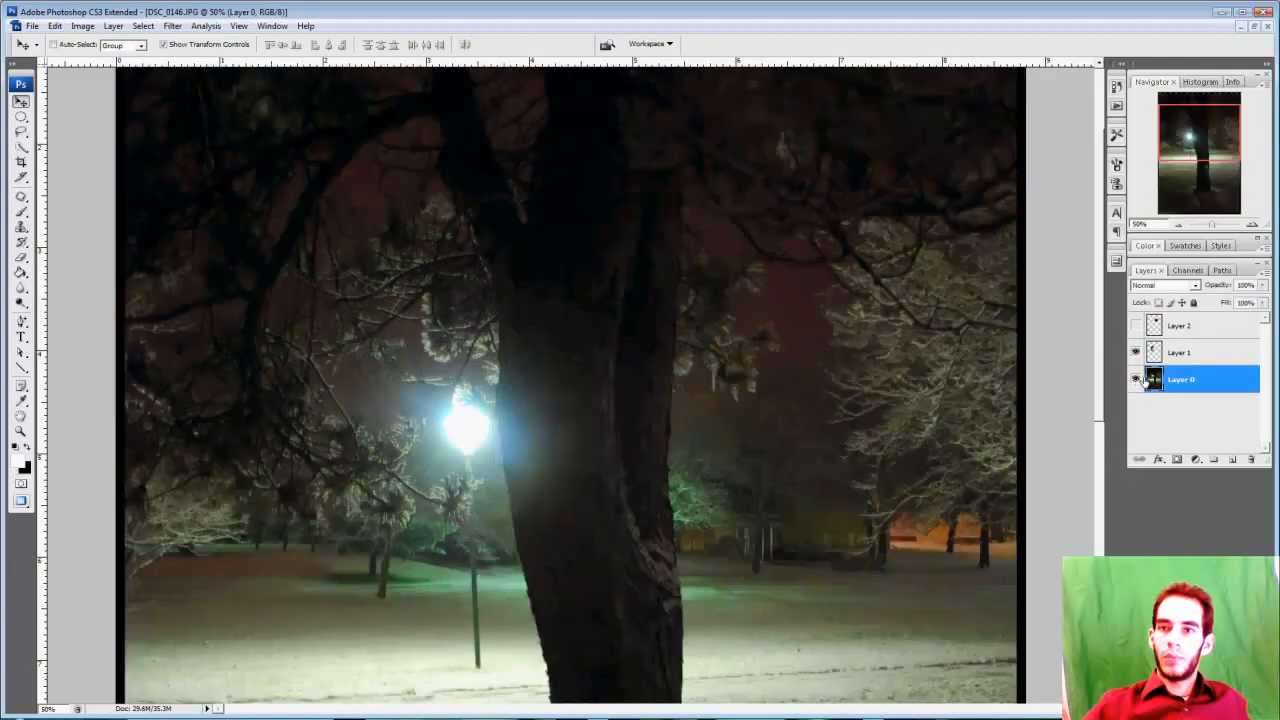
Step: Draw an ellipse about 2.1 in wide and 2.5 in tall over the branches beside the trunk, and hide Layer 0 and Layer 2
left_click(21, 116)
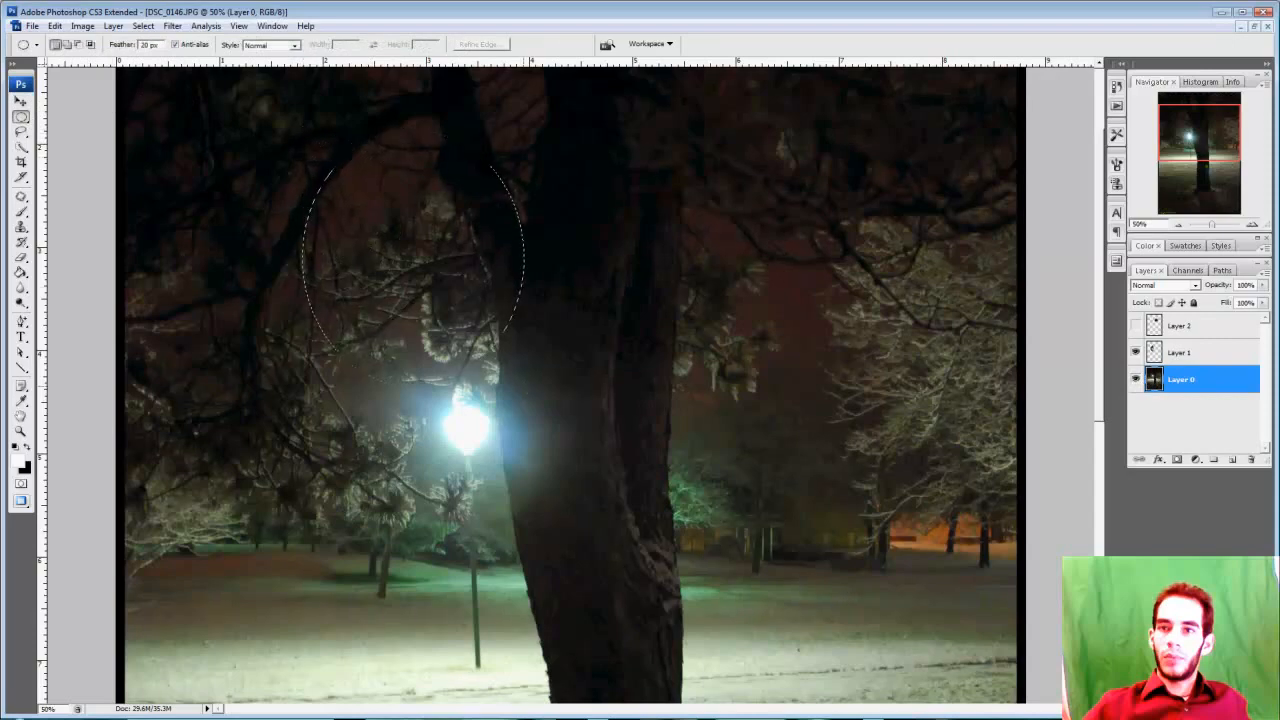
left_click_drag(524, 385, 523, 385)
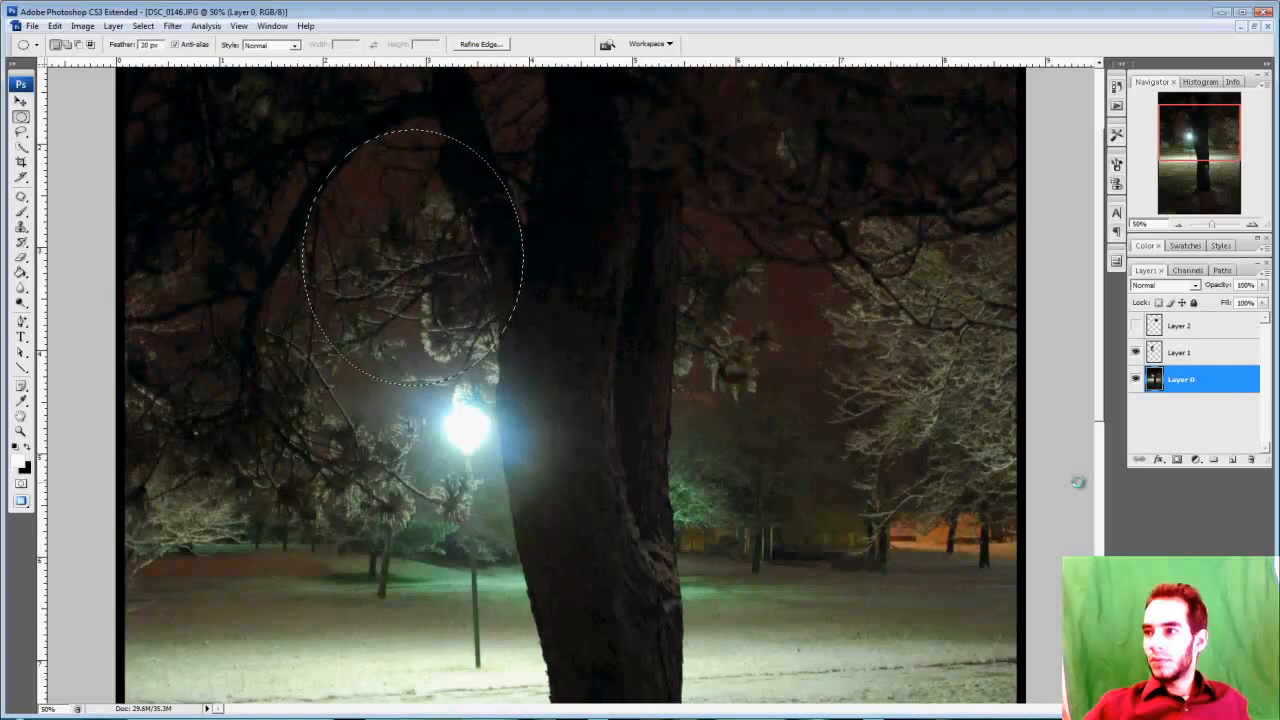
left_click(1146, 354)
left_click(1135, 326)
left_click(1135, 379)
left_click(1135, 379)
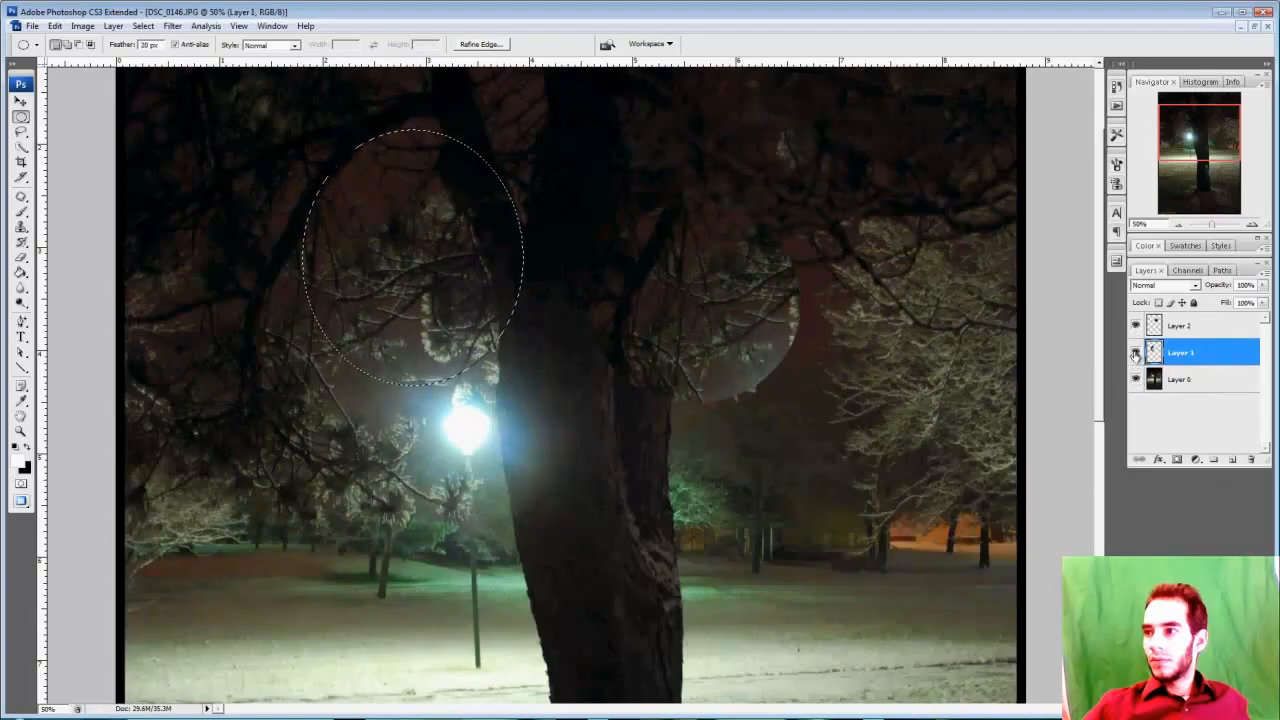
left_click(1150, 330)
left_click(1135, 379)
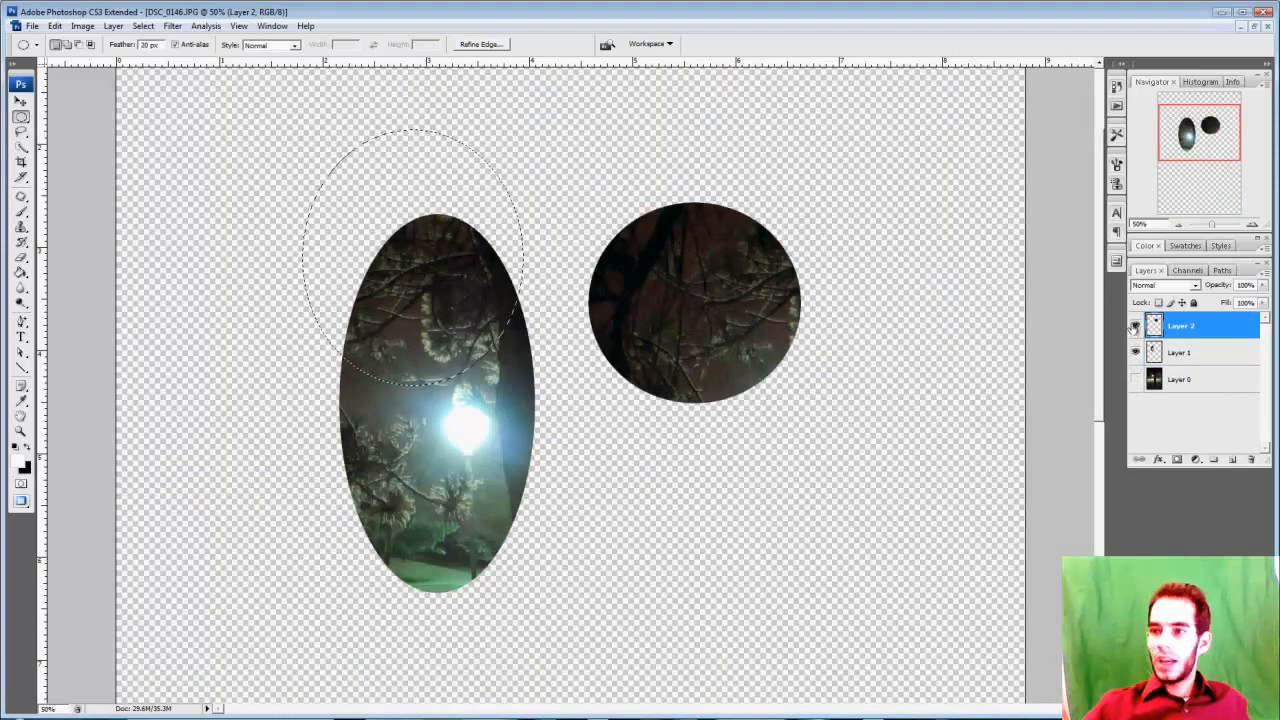
left_click(1135, 327)
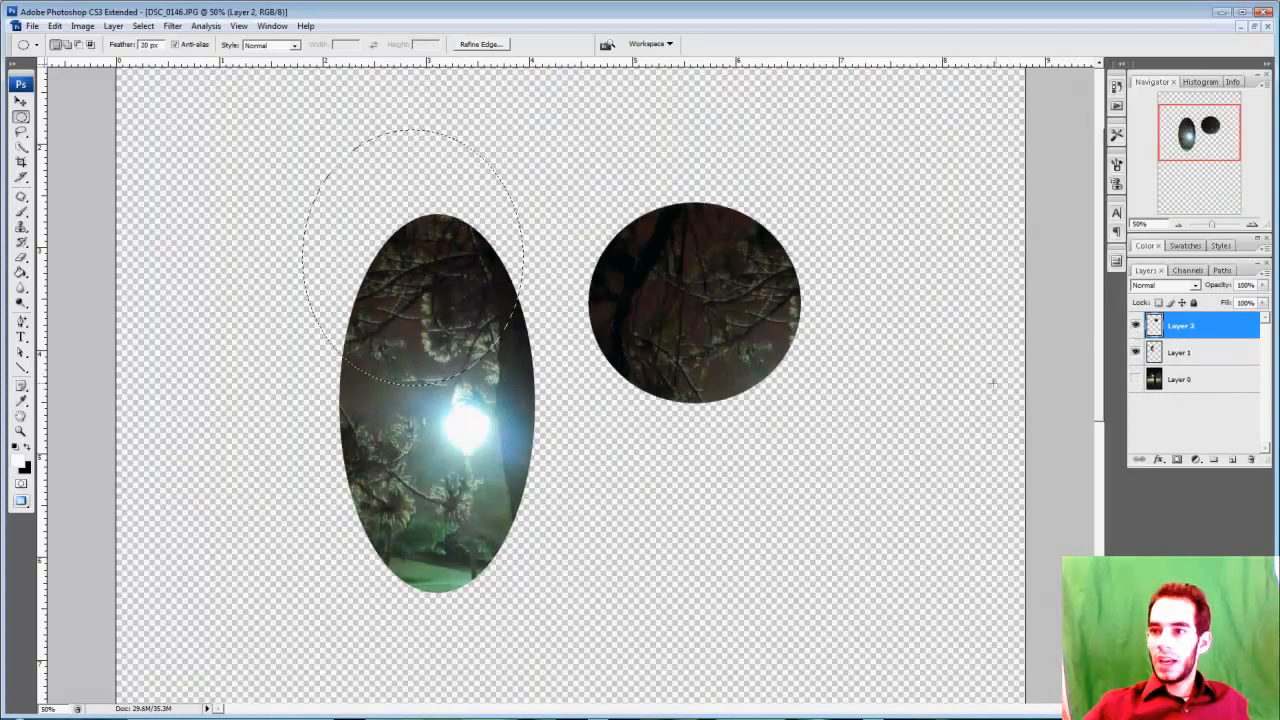
left_click(1135, 326)
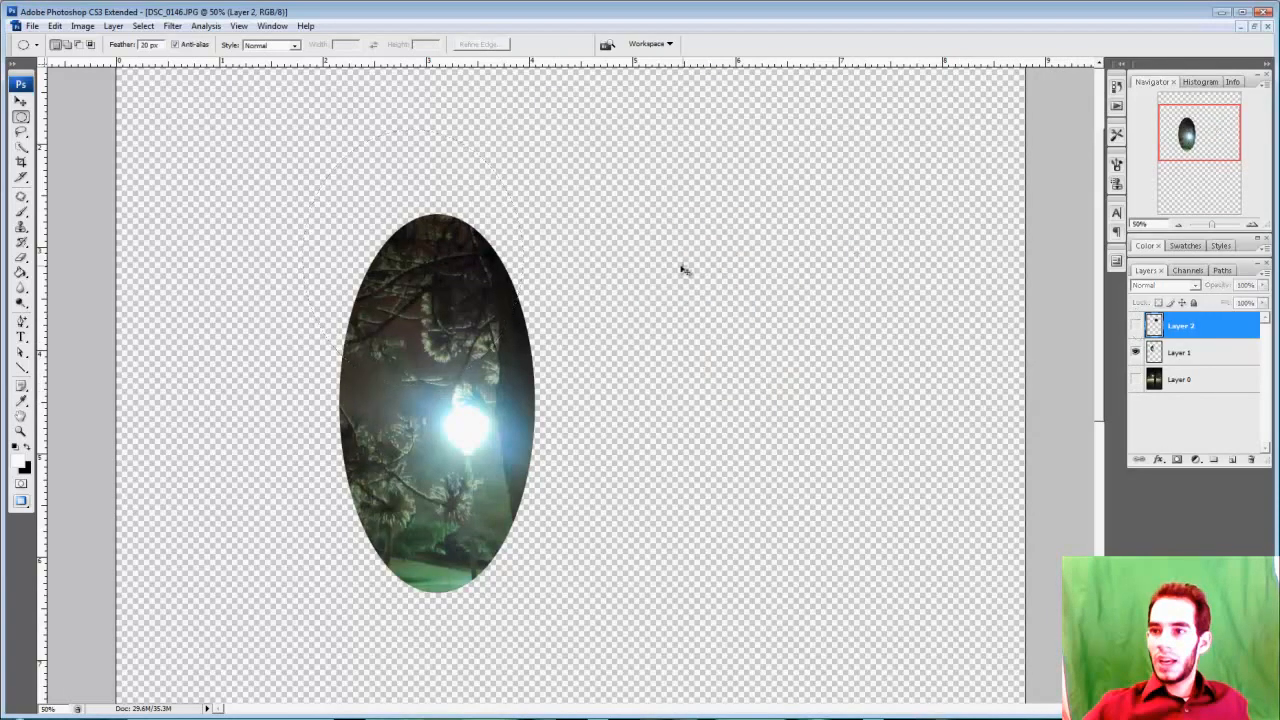
Step: Paste the feathered ellipse's contents as a new layer and move it close beside the tall ellipse cutout
key("ctrl+j")
key("v")
left_click_drag(594, 354, 709, 335)
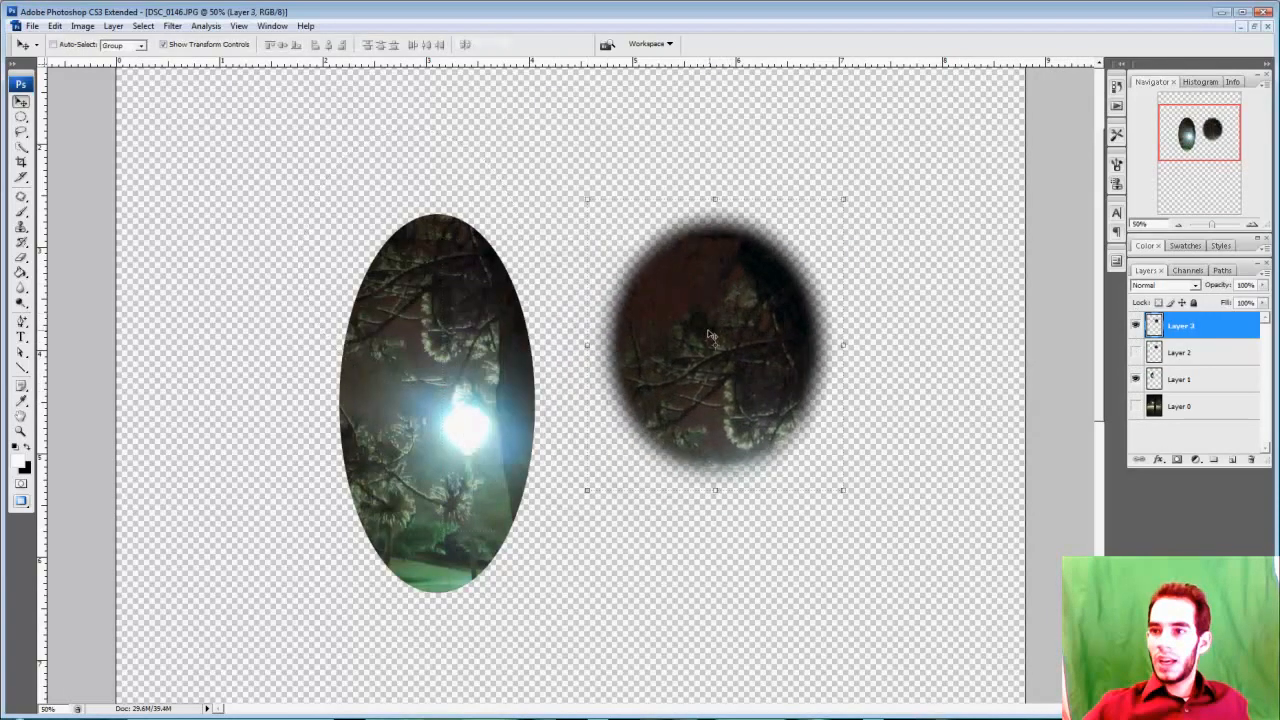
left_click_drag(645, 263, 593, 265)
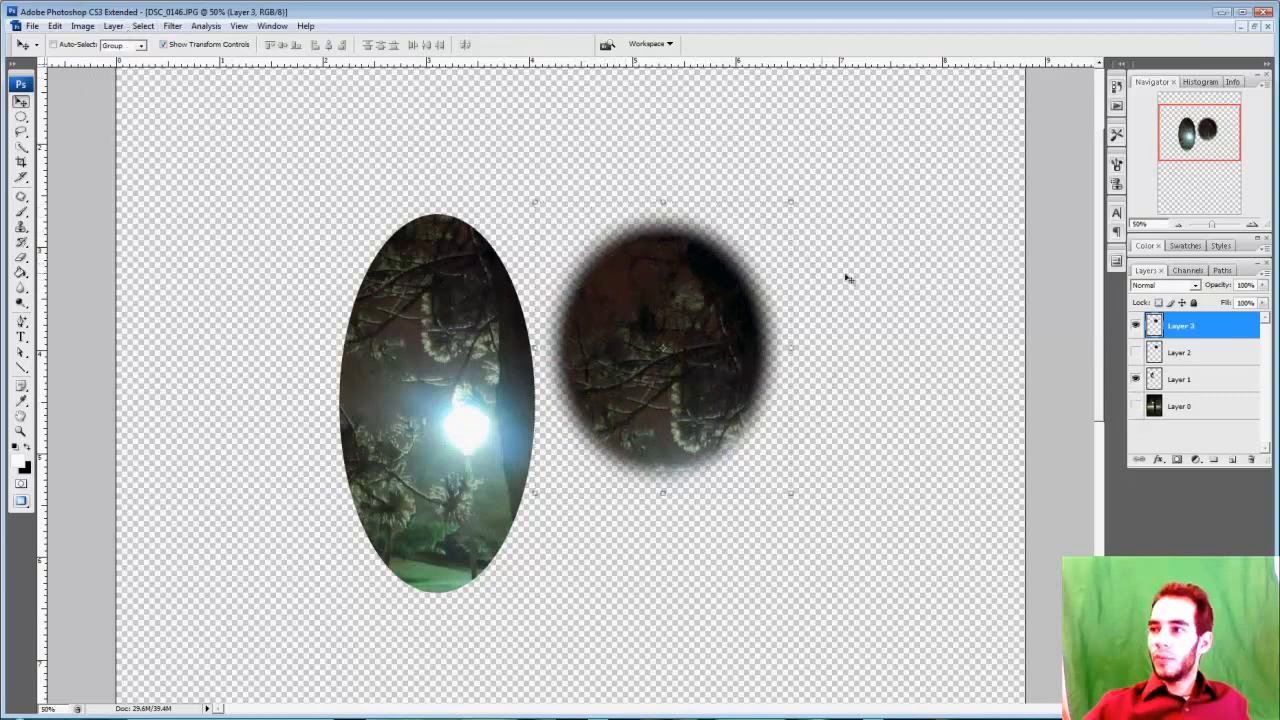
Step: Show Layer 0 and Layer 2, and select Layers 1 through 3 together as a range
left_click(1135, 406)
left_click(1135, 352)
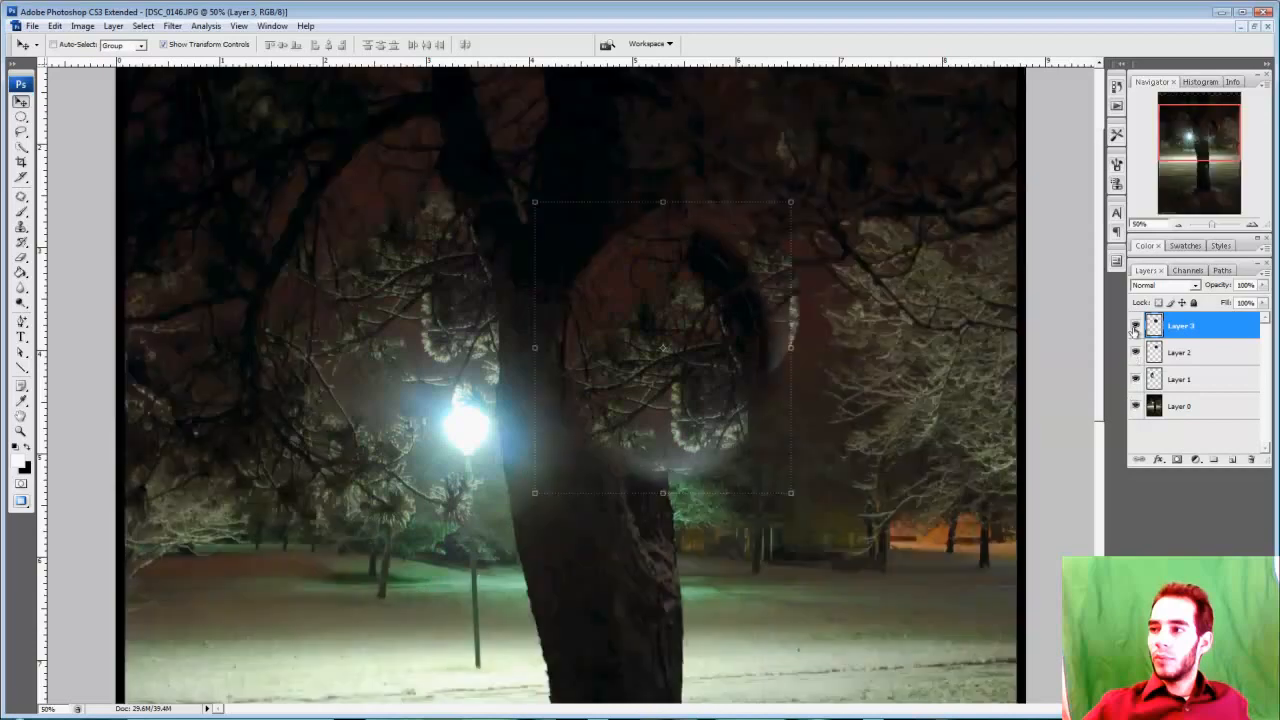
left_click(1158, 378)
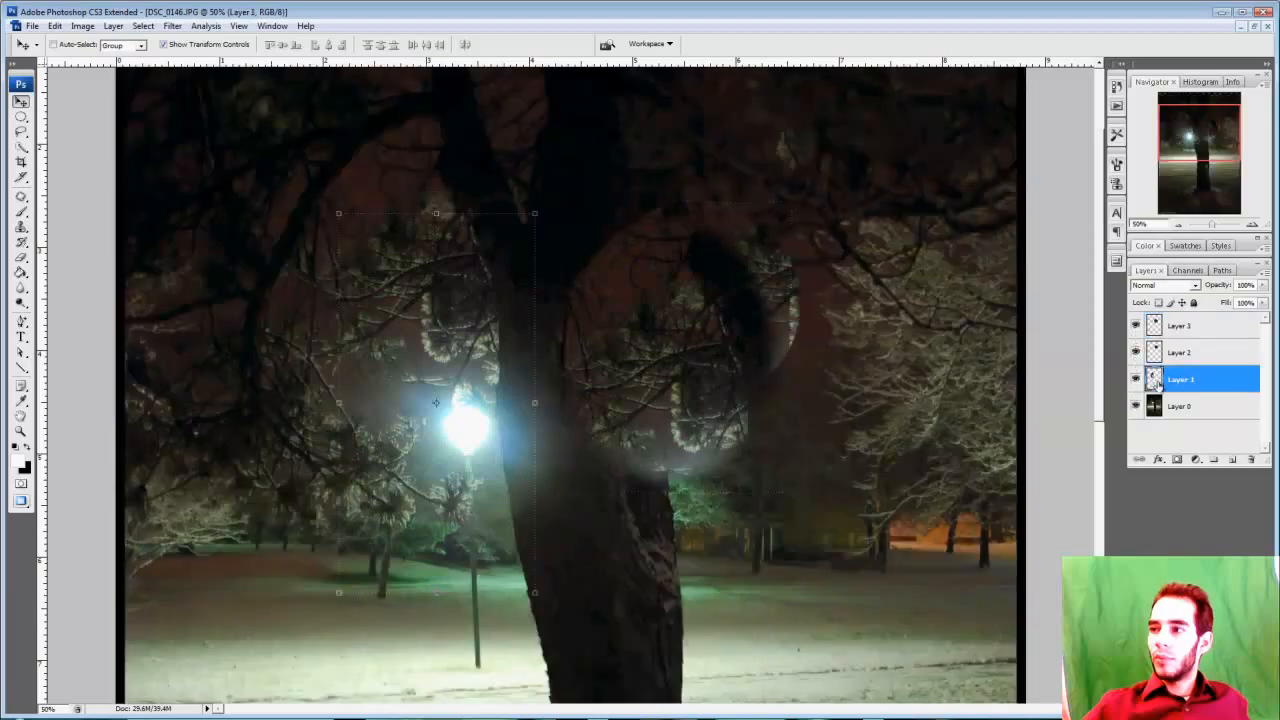
left_click(1156, 326, "shift")
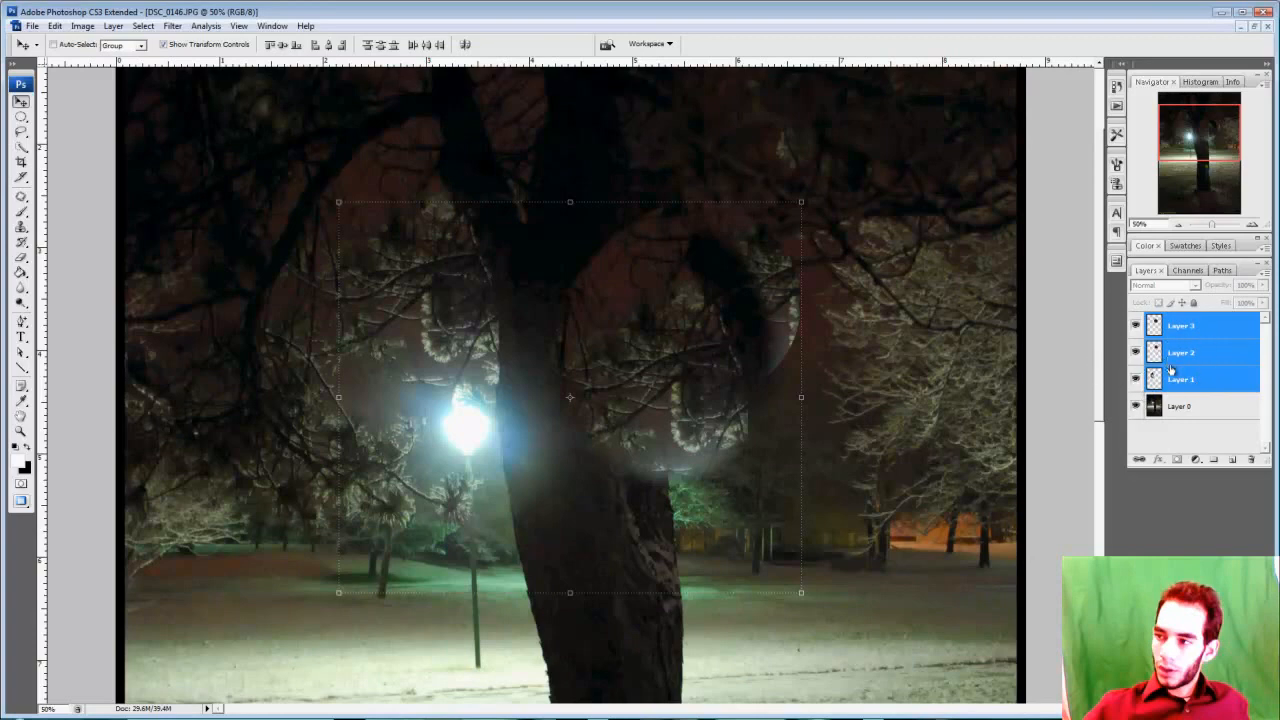
left_click(1159, 376)
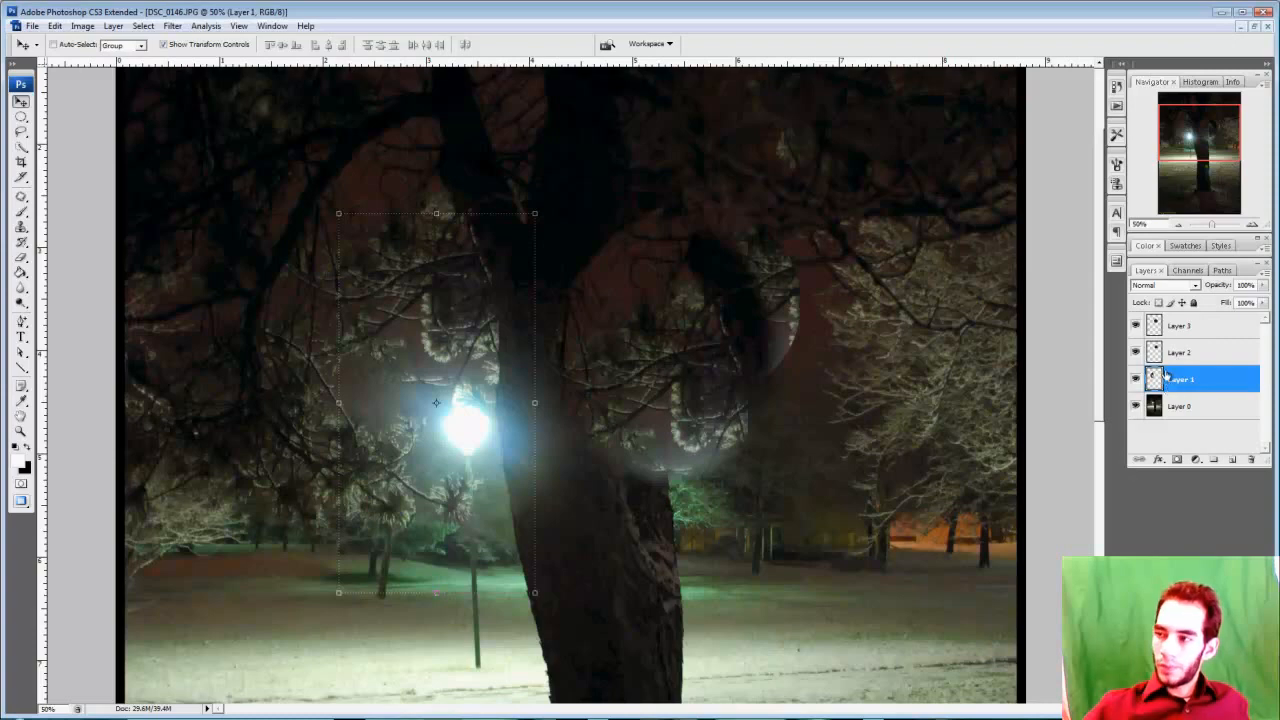
left_click(1167, 328, "shift")
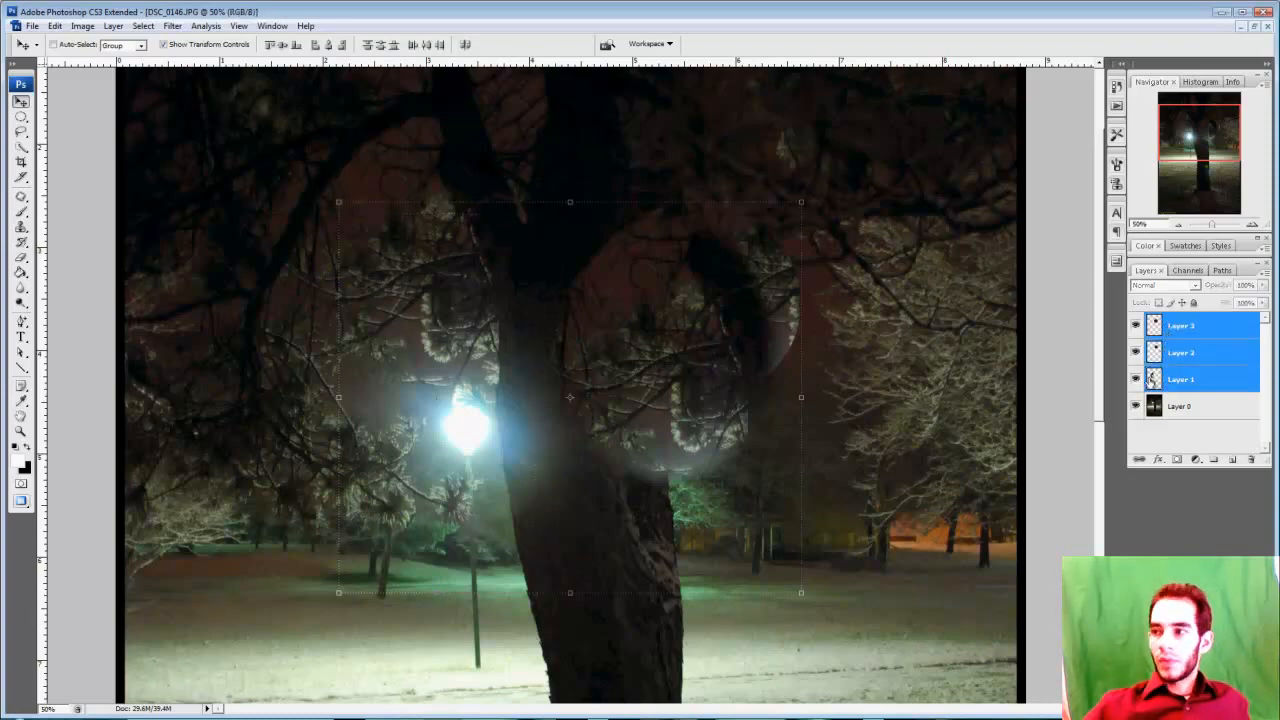
Step: Select all four layers as a range, and Layer 0 with Layer 2 as a non-adjacent pair
left_click(1152, 379)
left_click(1158, 410)
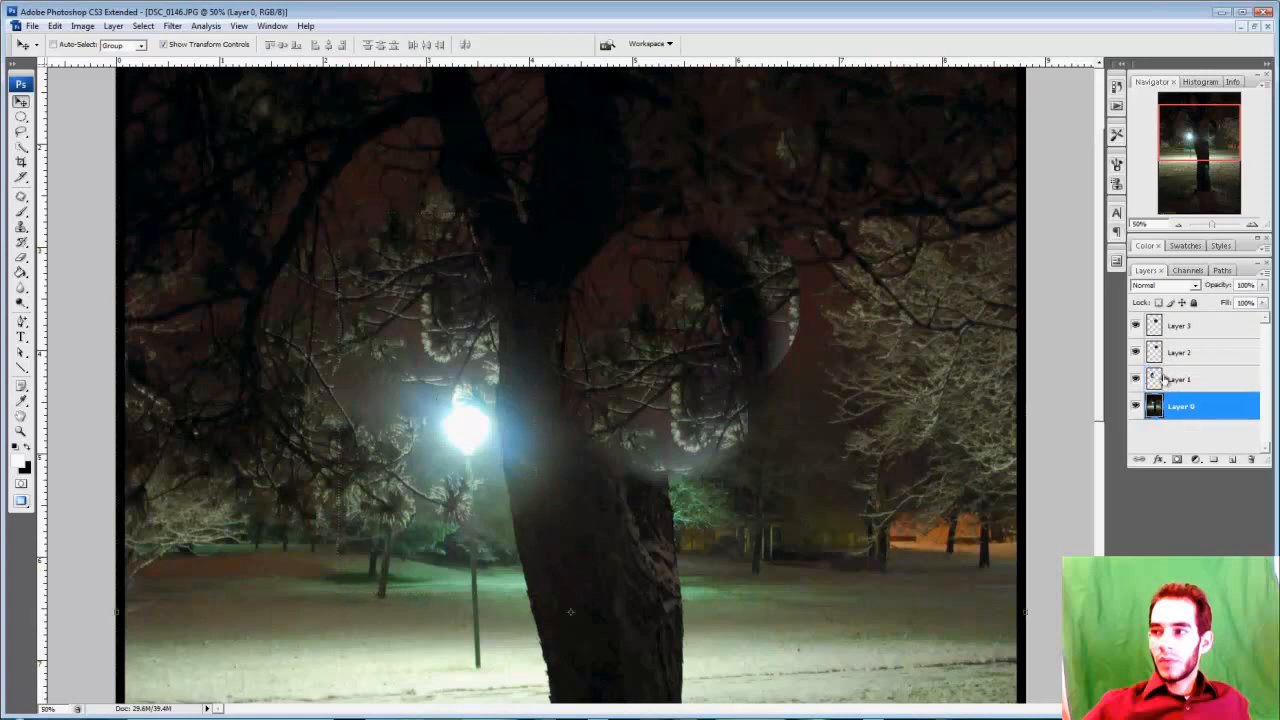
left_click(1171, 336, "shift")
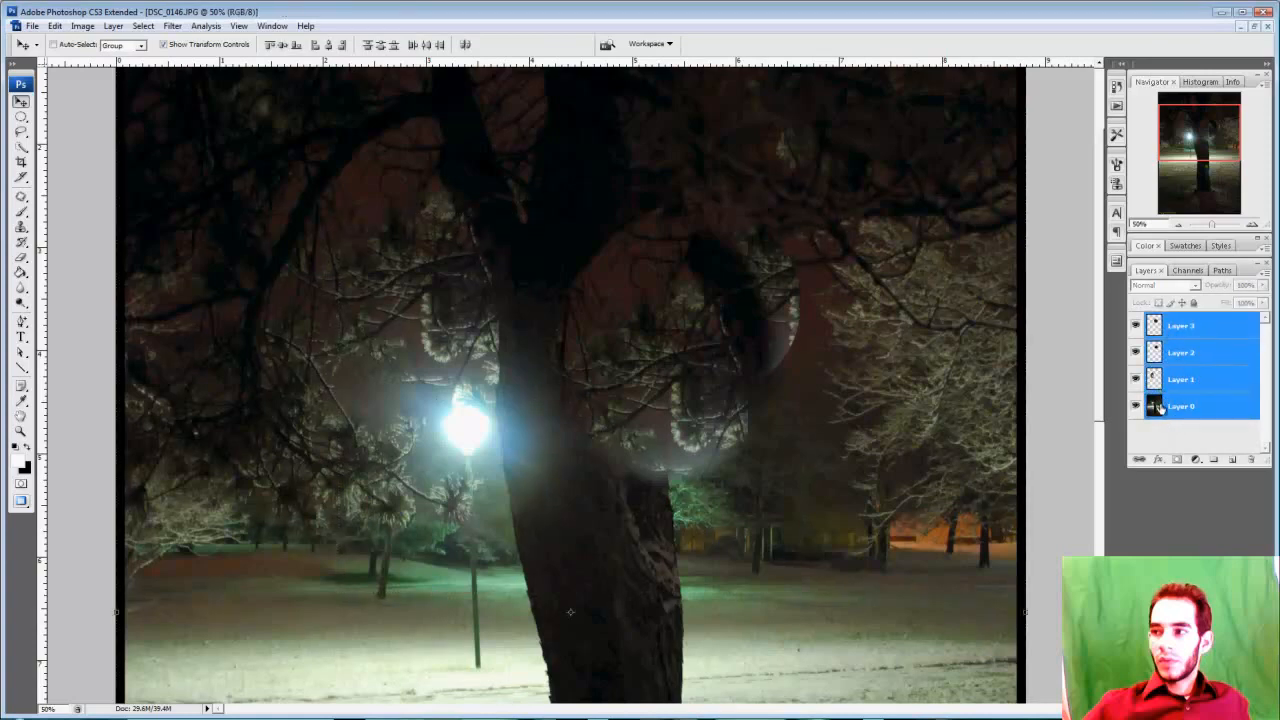
left_click(1157, 406)
left_click(1178, 352, "ctrl")
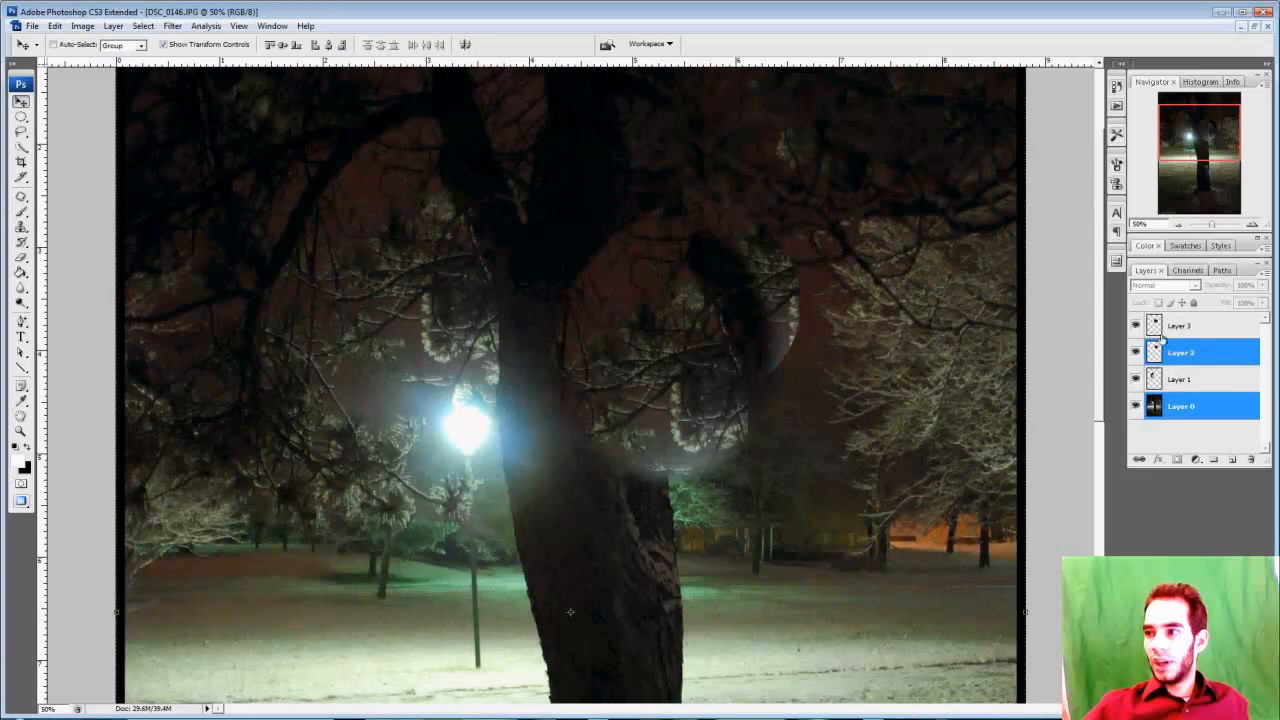
left_click(1150, 406)
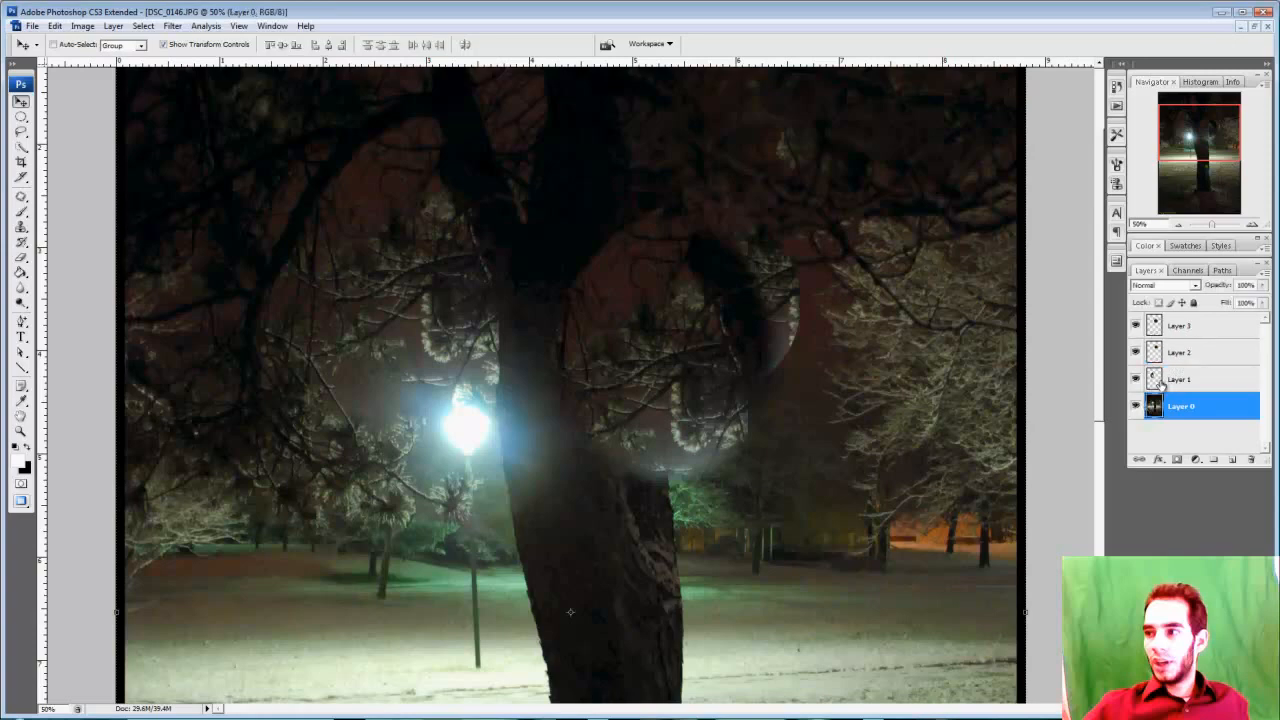
Step: Select Layers 1 through 3 and merge them into a single layer
left_click(1157, 335)
left_click(1155, 378)
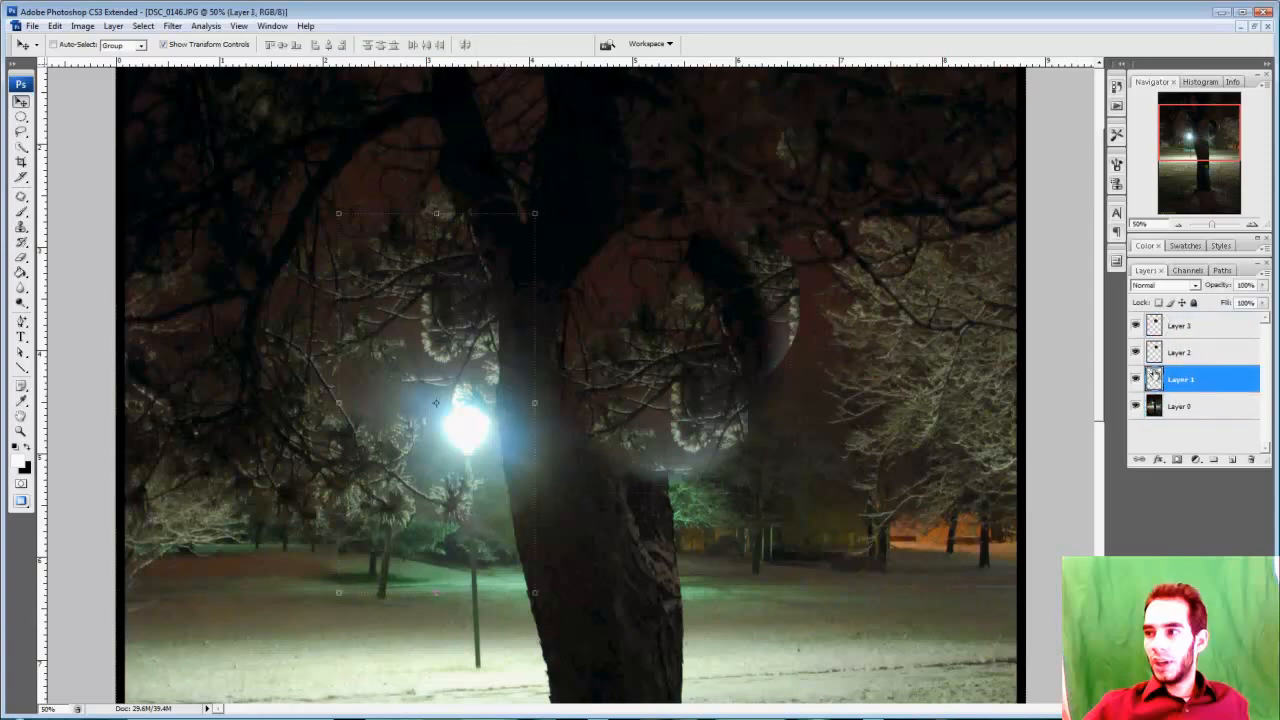
left_click(1175, 327, "shift")
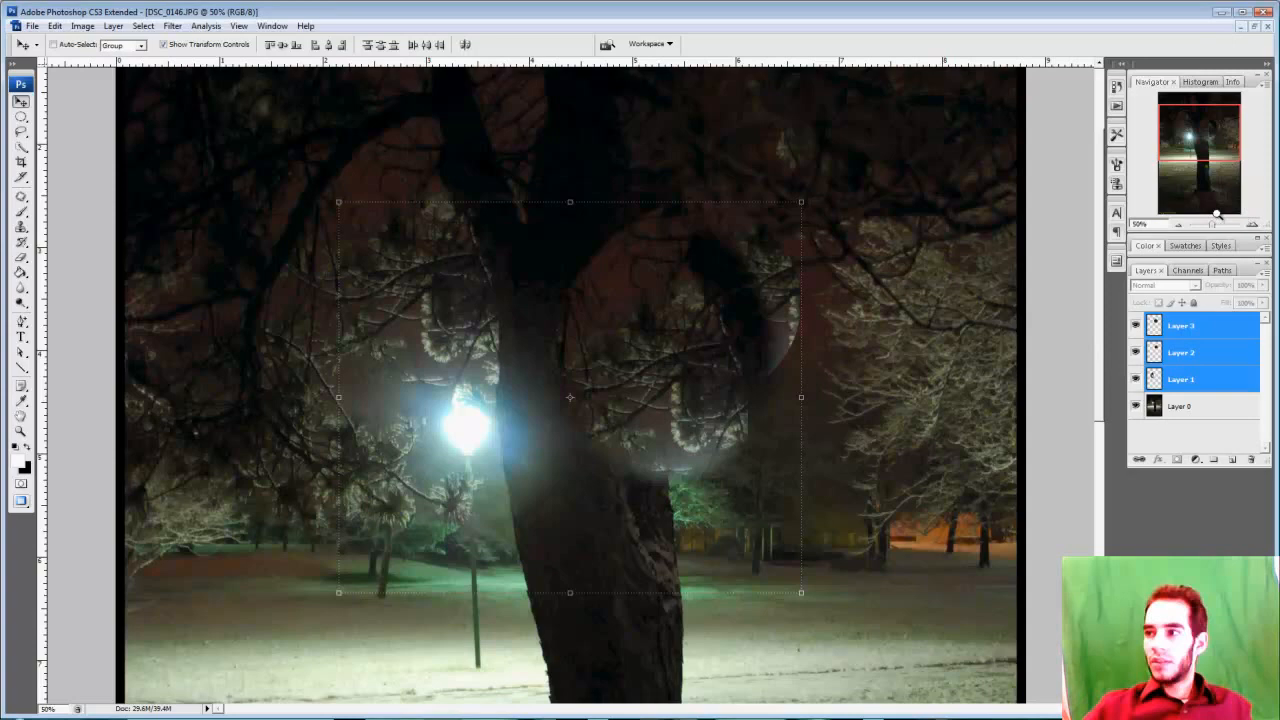
key("ctrl+e")
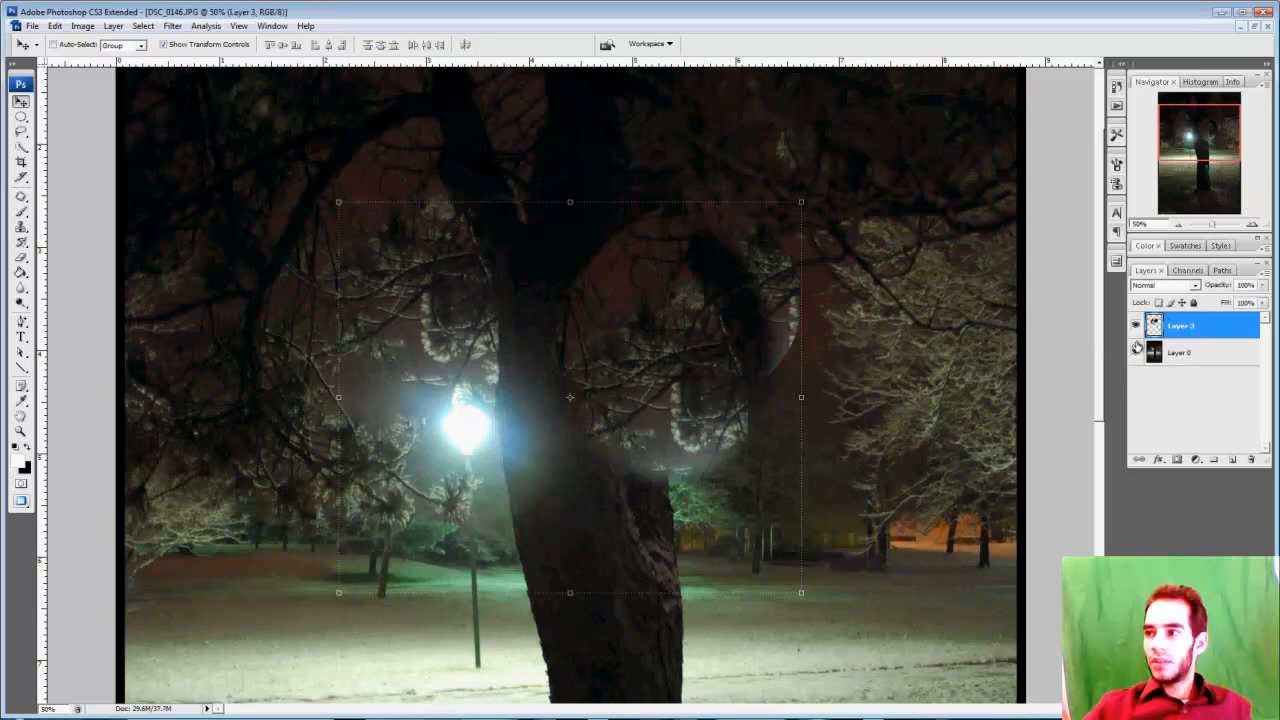
Step: Hide Layer 0 and move the merged cutouts together slightly left and down on the canvas
left_click(1136, 350)
left_click_drag(749, 306, 709, 300)
left_click_drag(854, 281, 854, 283)
key("Escape")
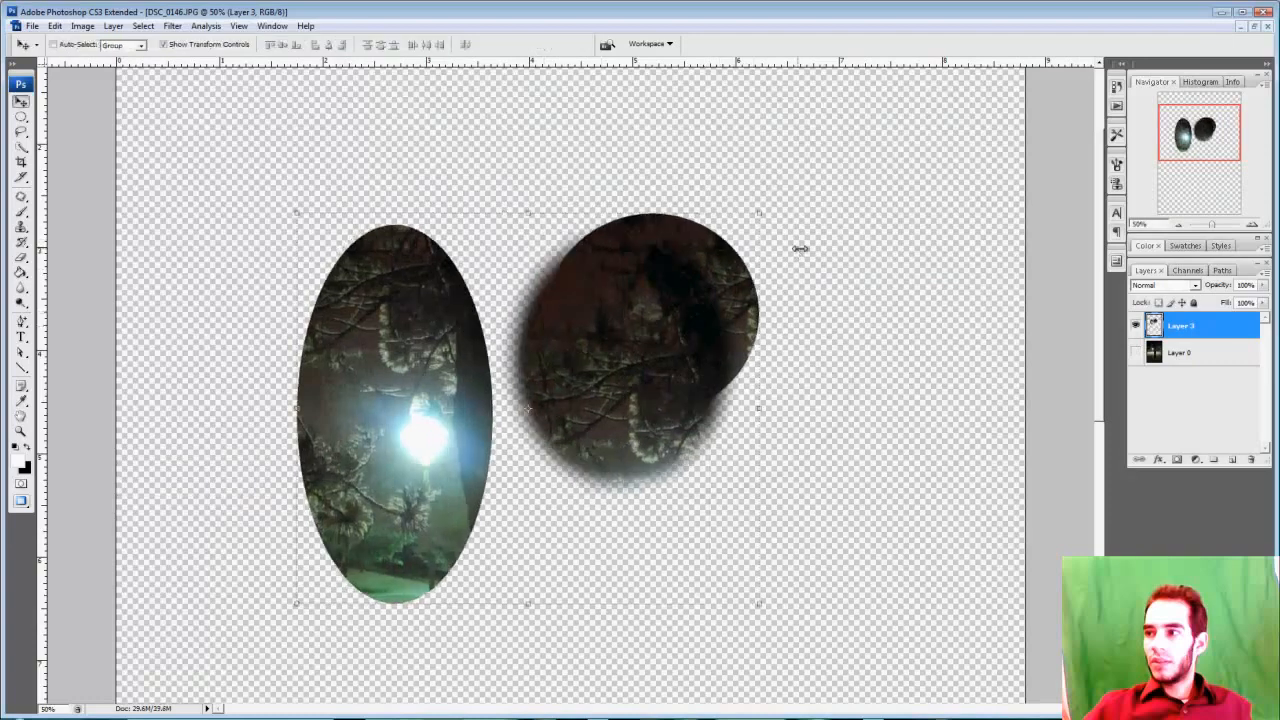
Step: Delete the merged cutout layer and show Layer 0
left_click(1250, 459)
left_click(608, 274)
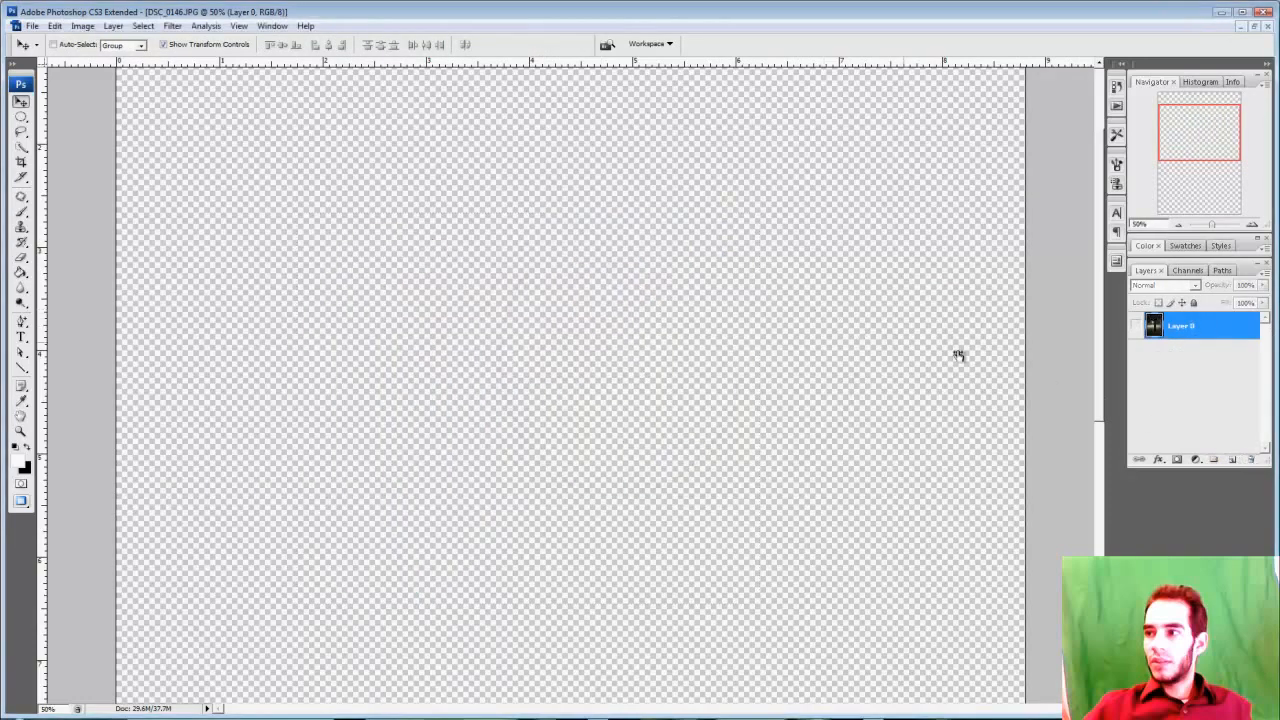
left_click(1135, 326)
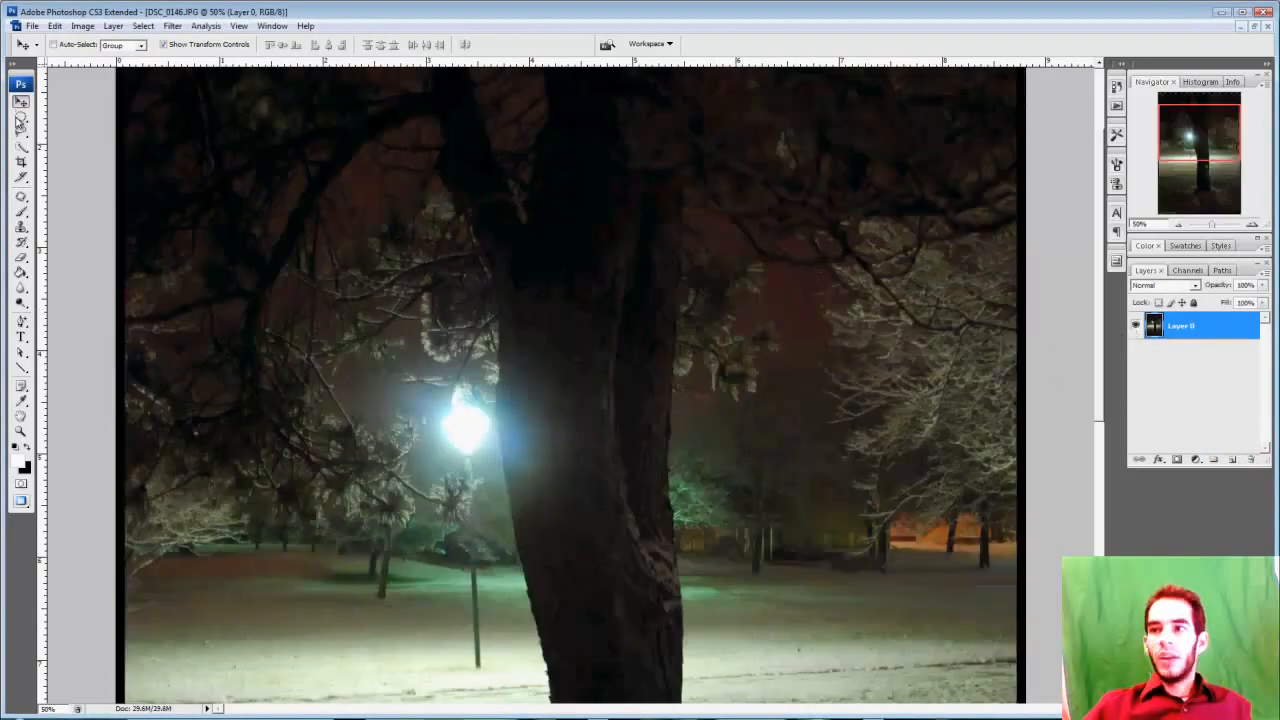
Step: Try to select one pixel row across the upper trunk with the Single Row Marquee at a 1 px feather
left_click(20, 118)
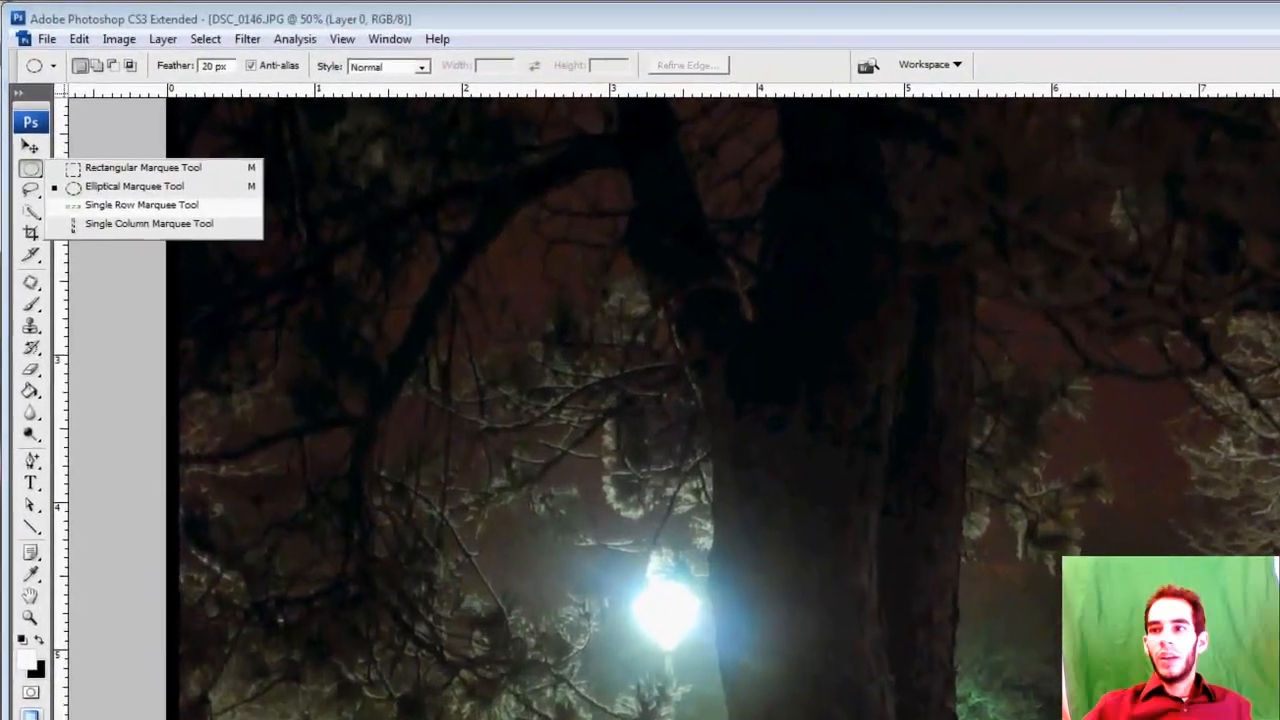
left_click(98, 142)
left_click(272, 182)
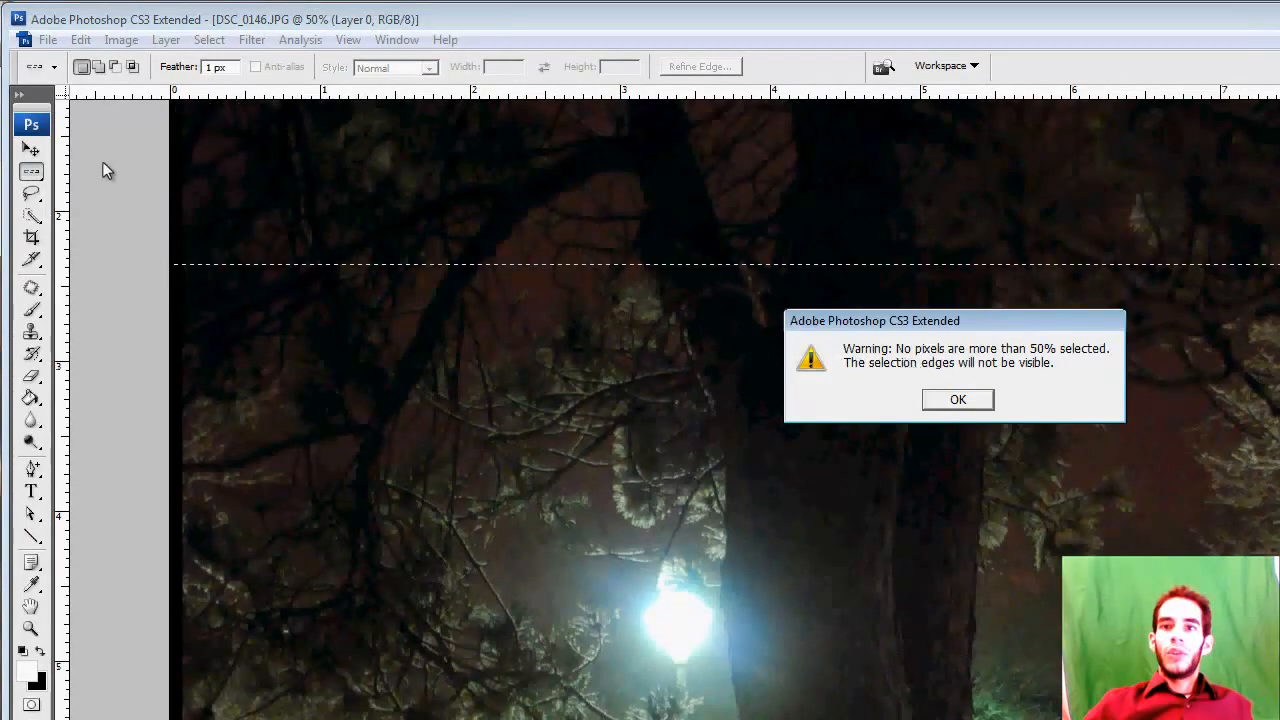
key("Return")
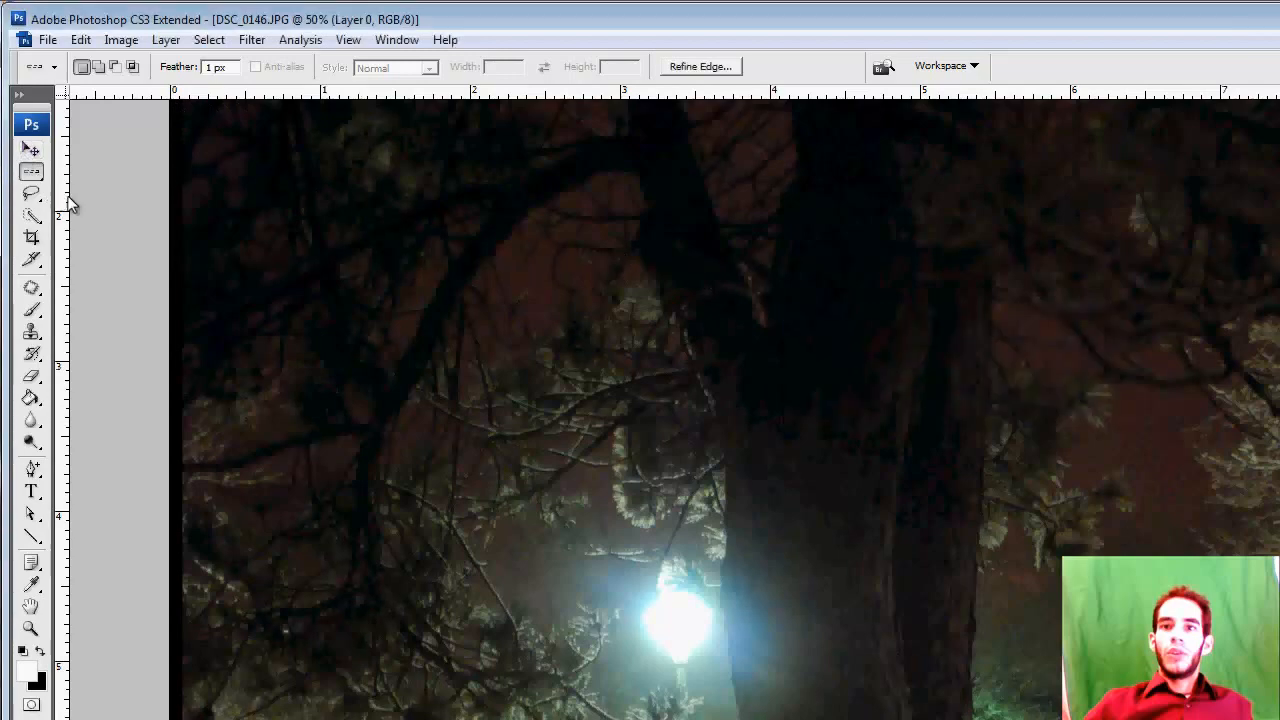
Step: Try the single-row selection across the upper trunk again, and open the feather value for editing
left_click(31, 172)
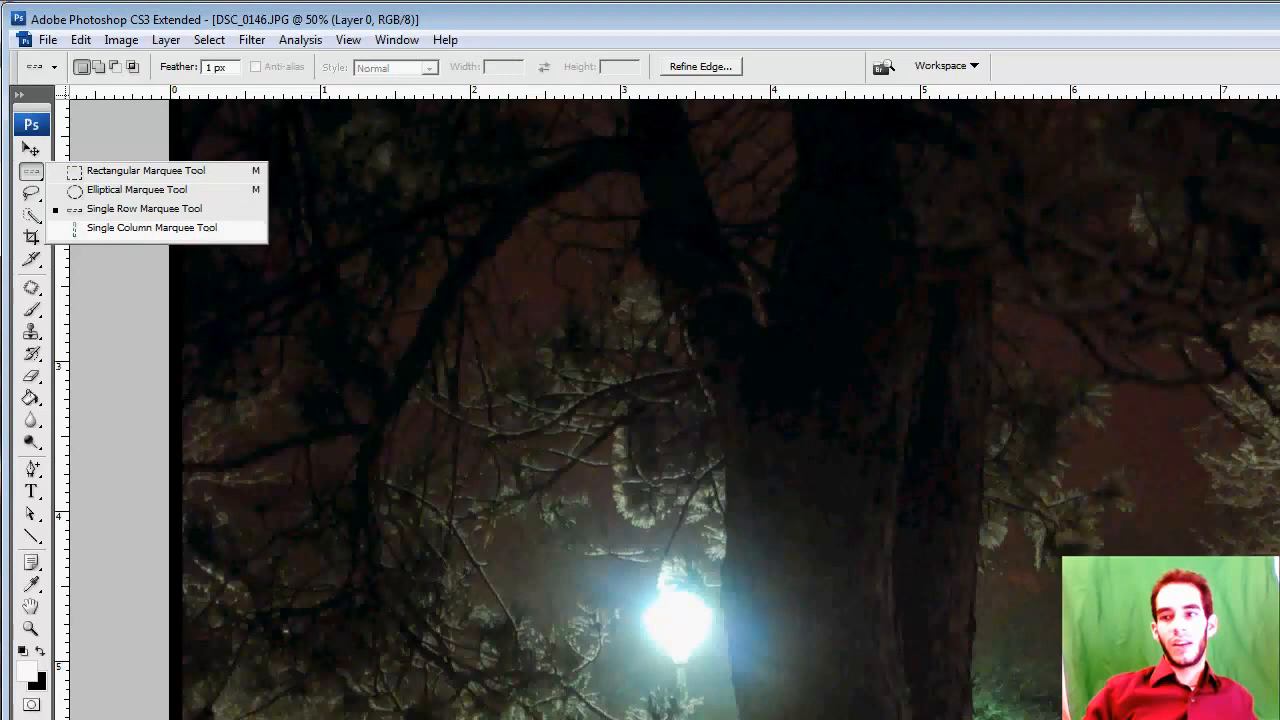
left_click(475, 267)
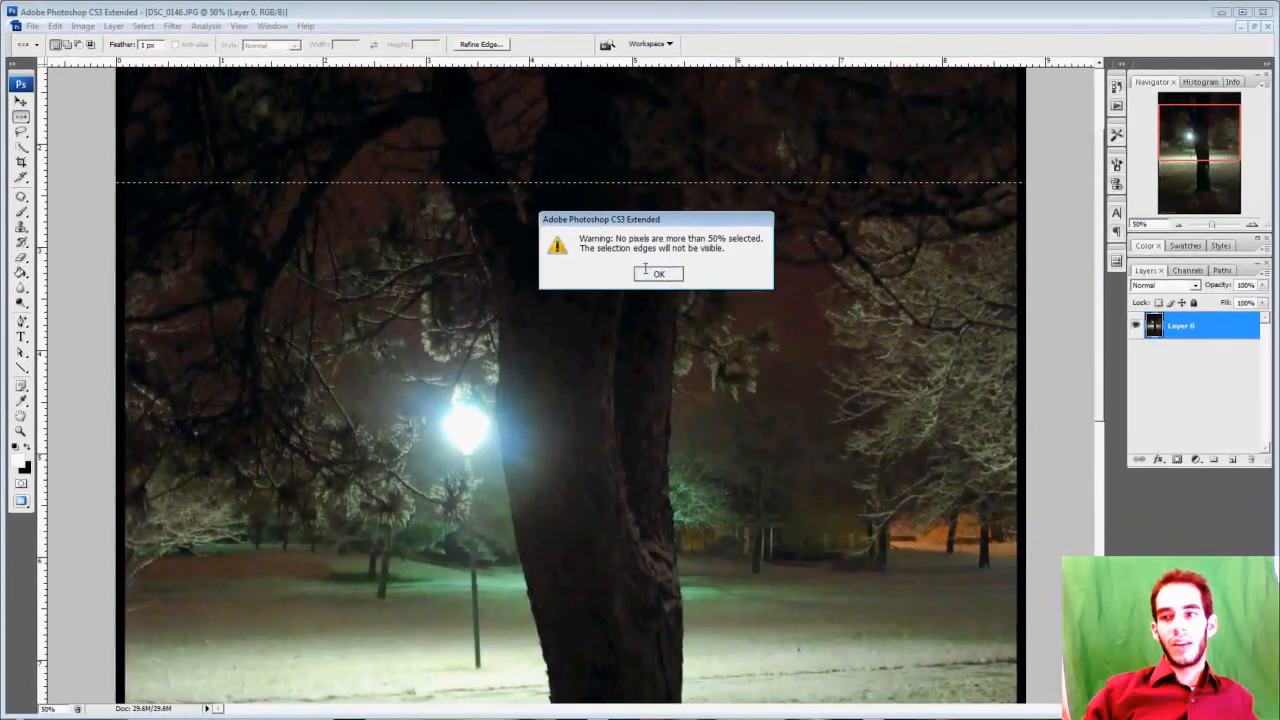
left_click(657, 273)
left_click(152, 44)
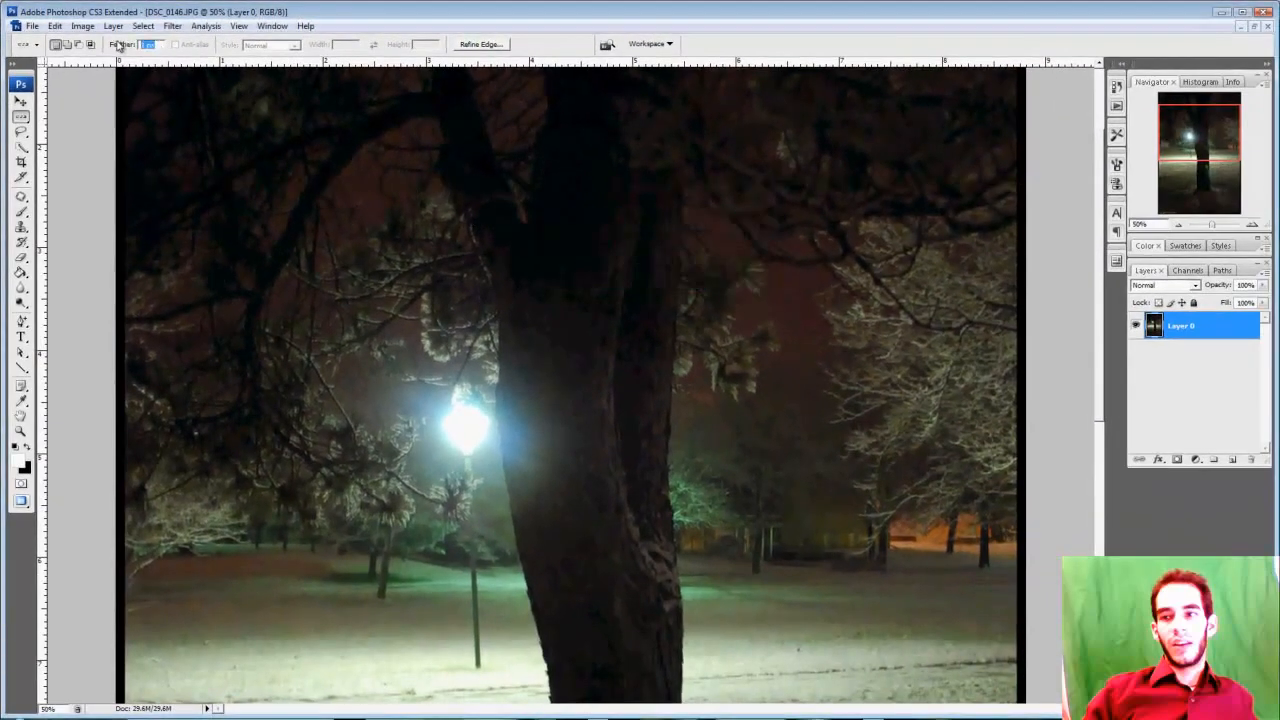